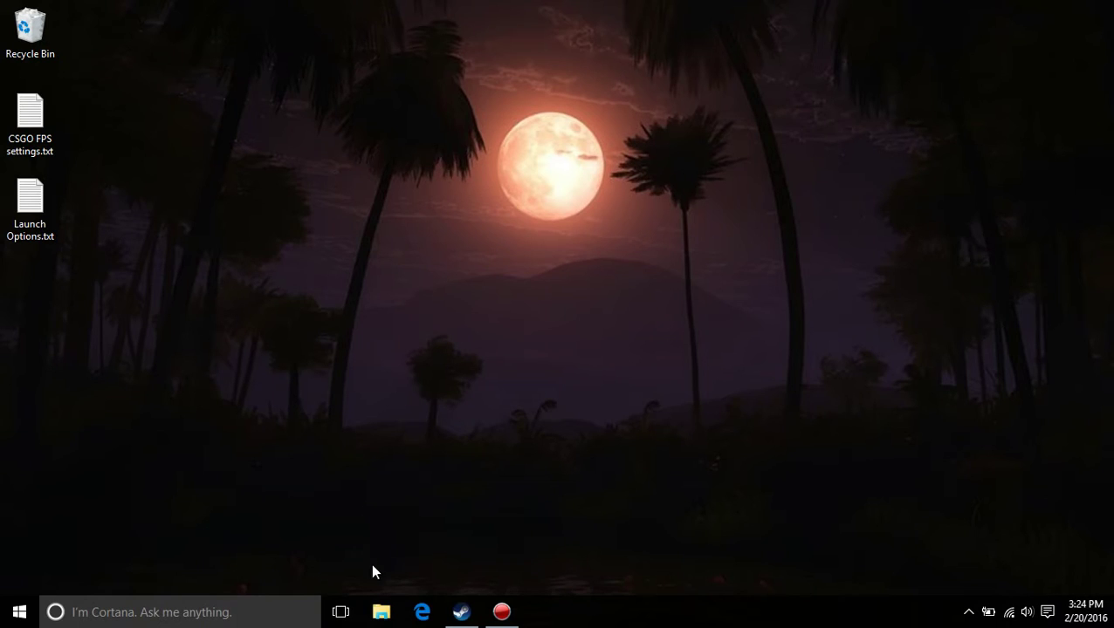
- Open File Explorer maximized and browse C:\Program Files (x86)\Steam\steamapps\common
left_click(381, 611)
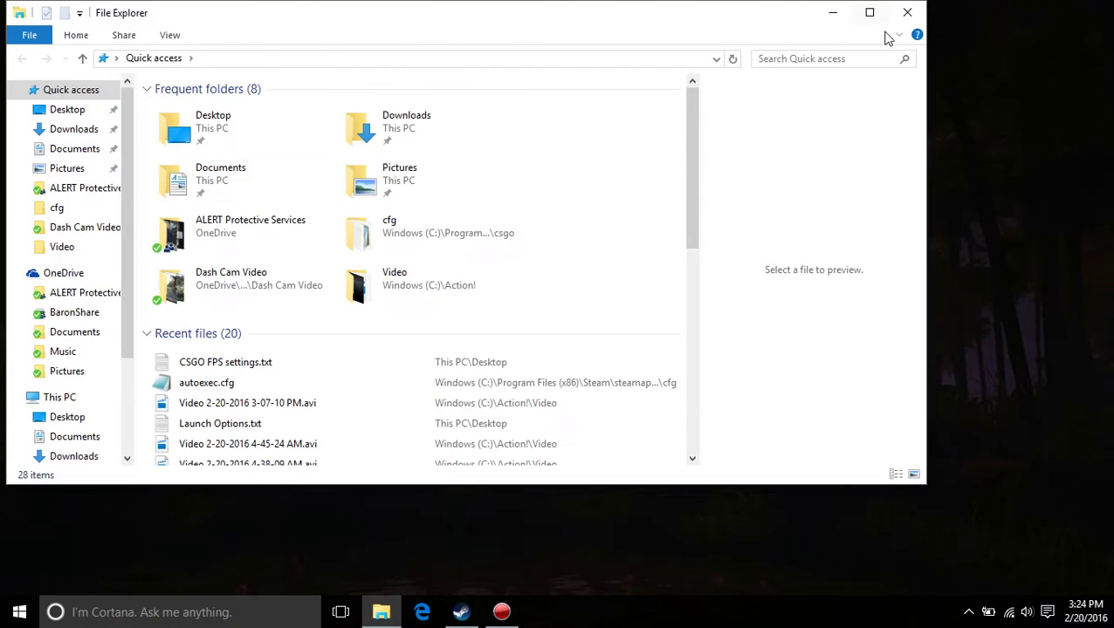
left_click(870, 14)
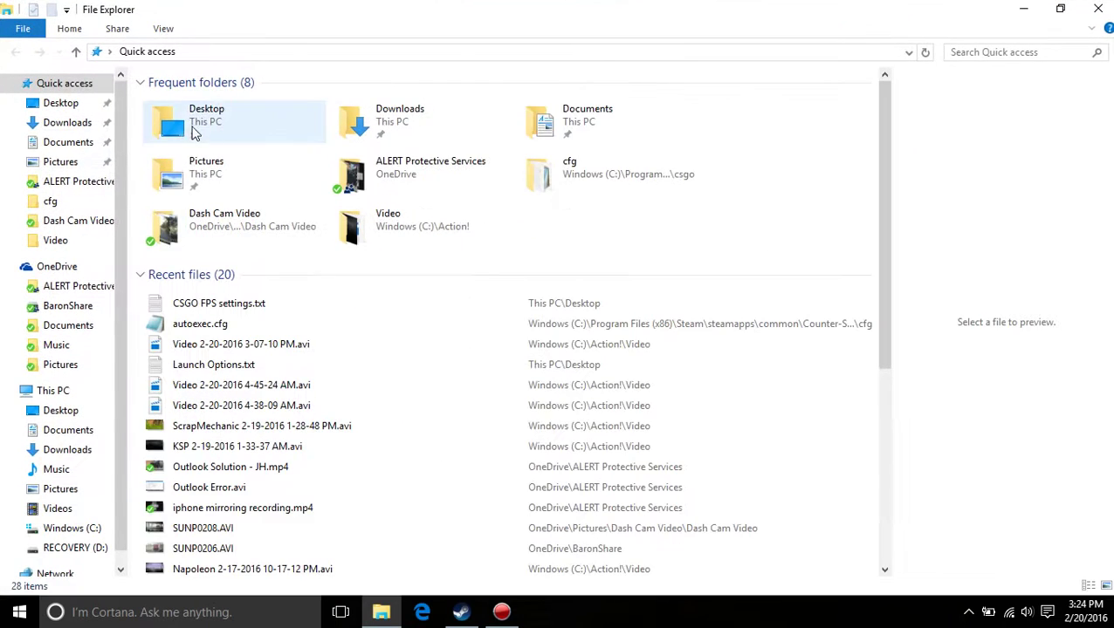
left_click(54, 528)
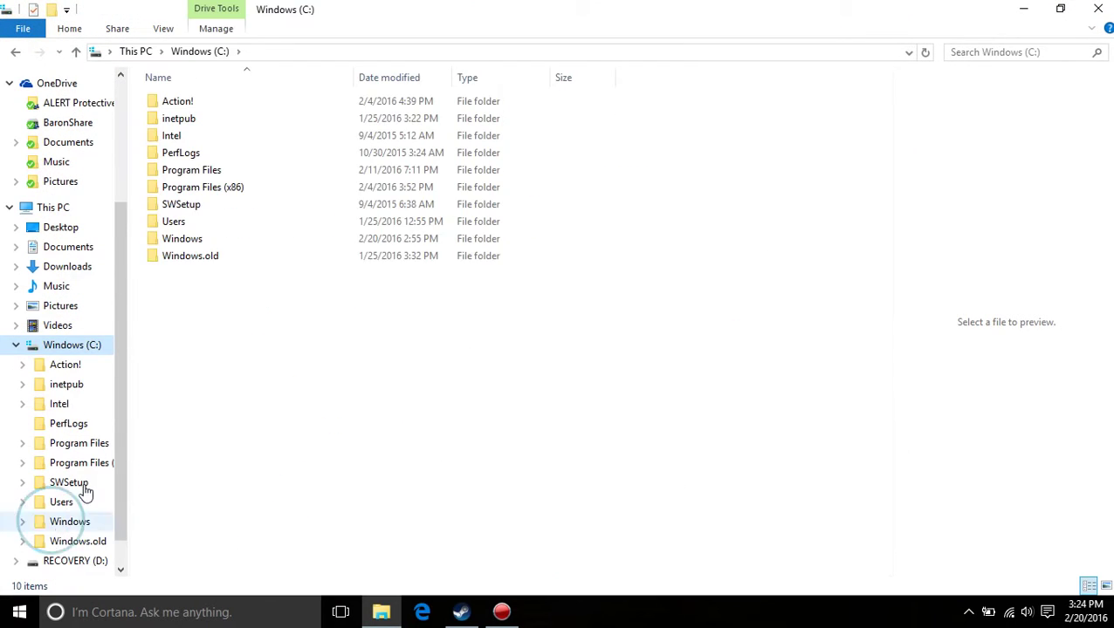
double_click(295, 191)
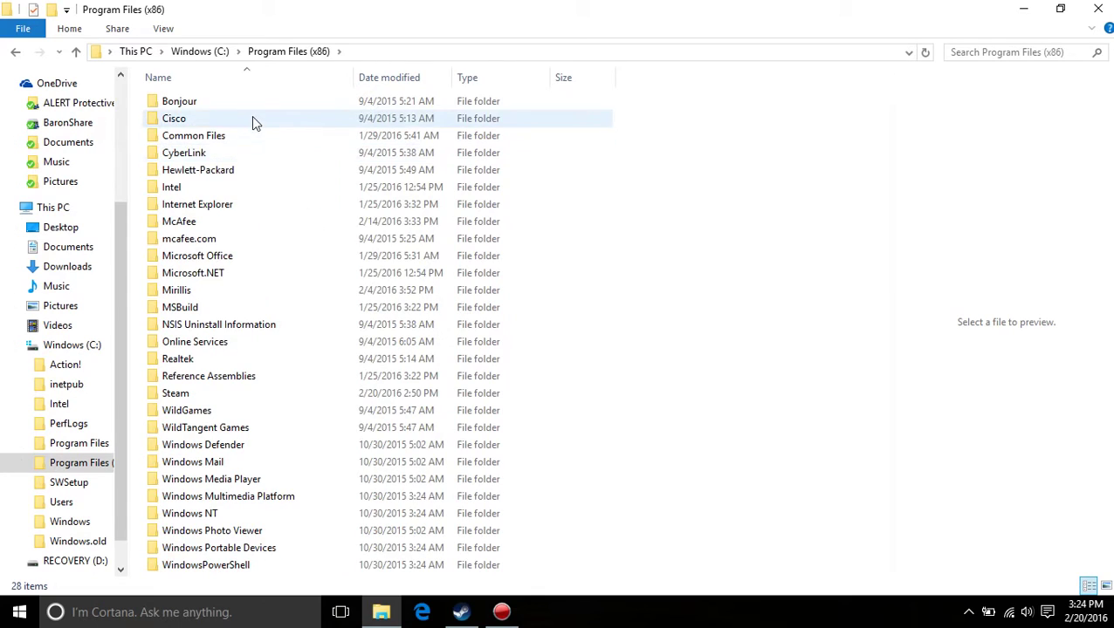
left_click(258, 394)
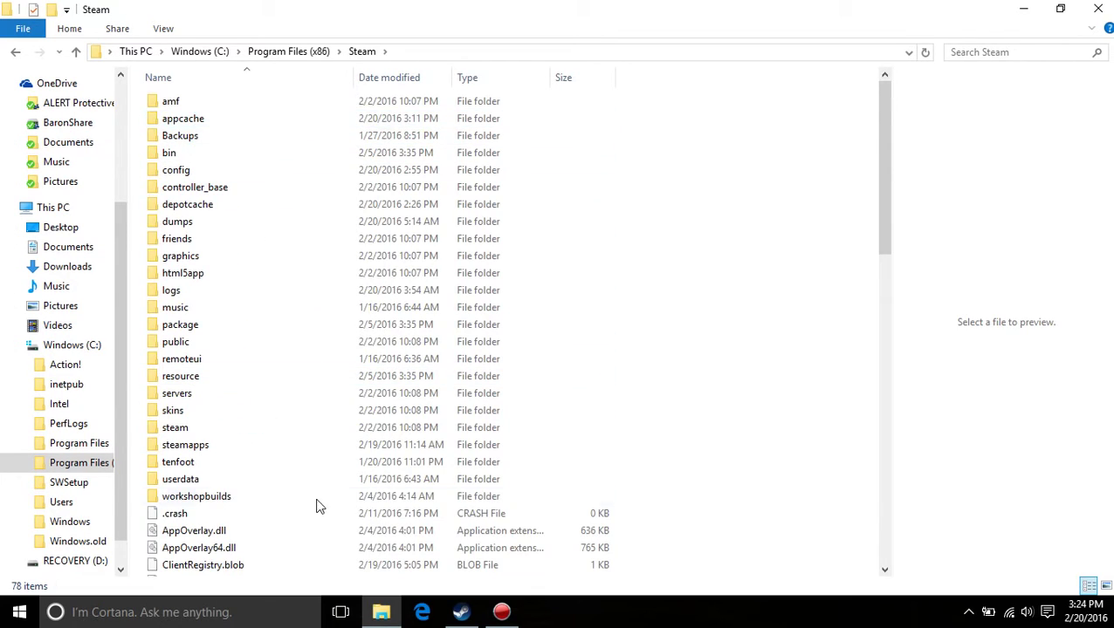
double_click(227, 443)
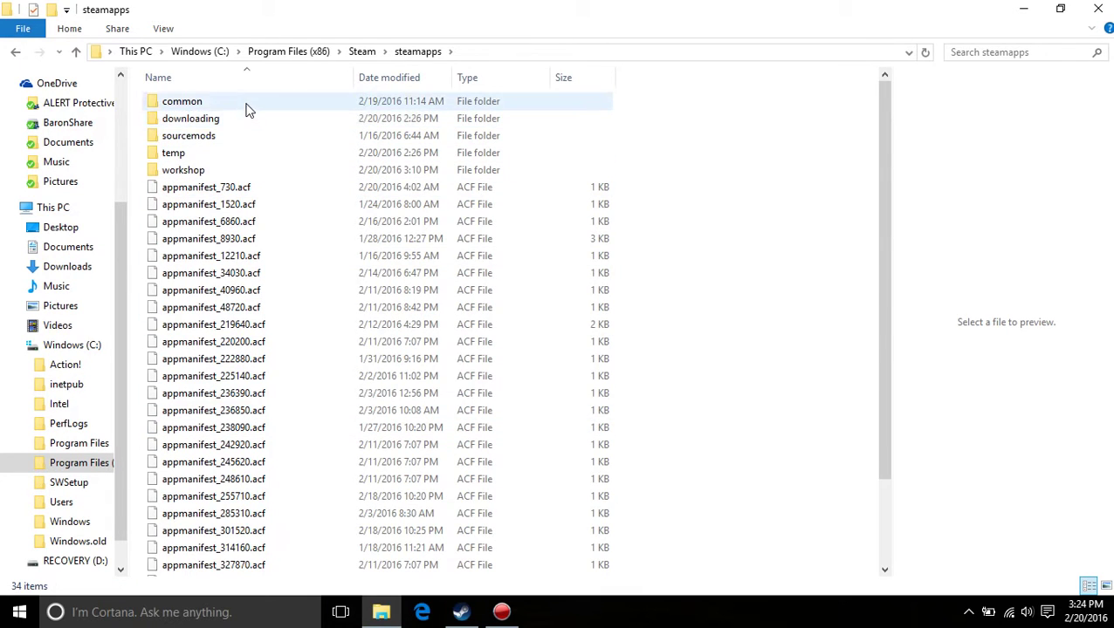
left_click(246, 104)
double_click(246, 105)
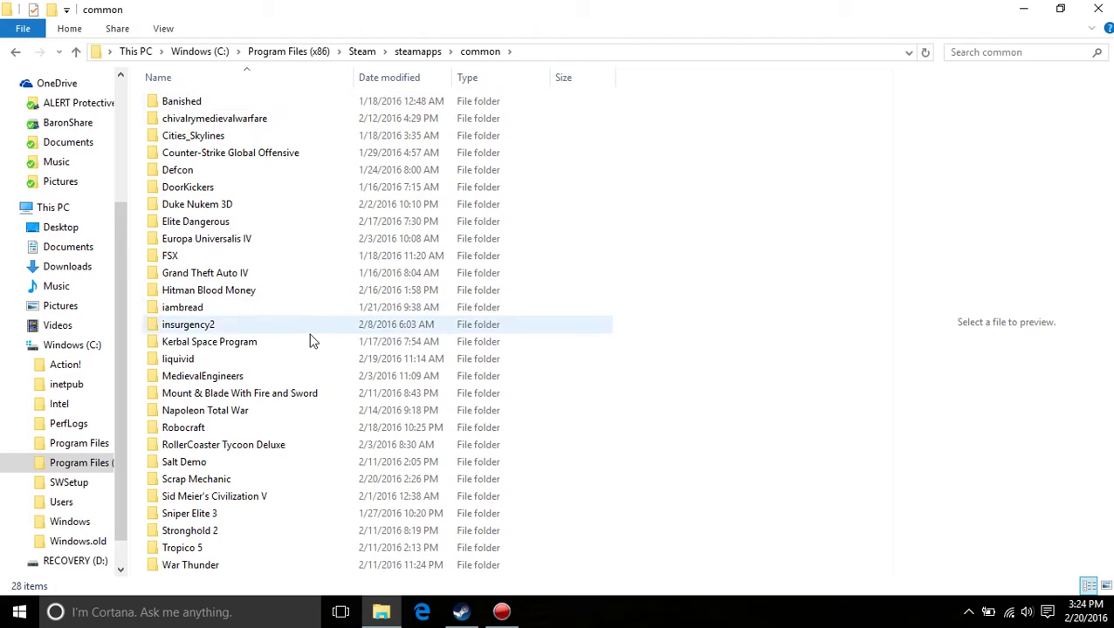
- Go into Counter-Strike Global Offensive\csgo\cfg and delete the old autoexec.cfg
left_click(275, 154)
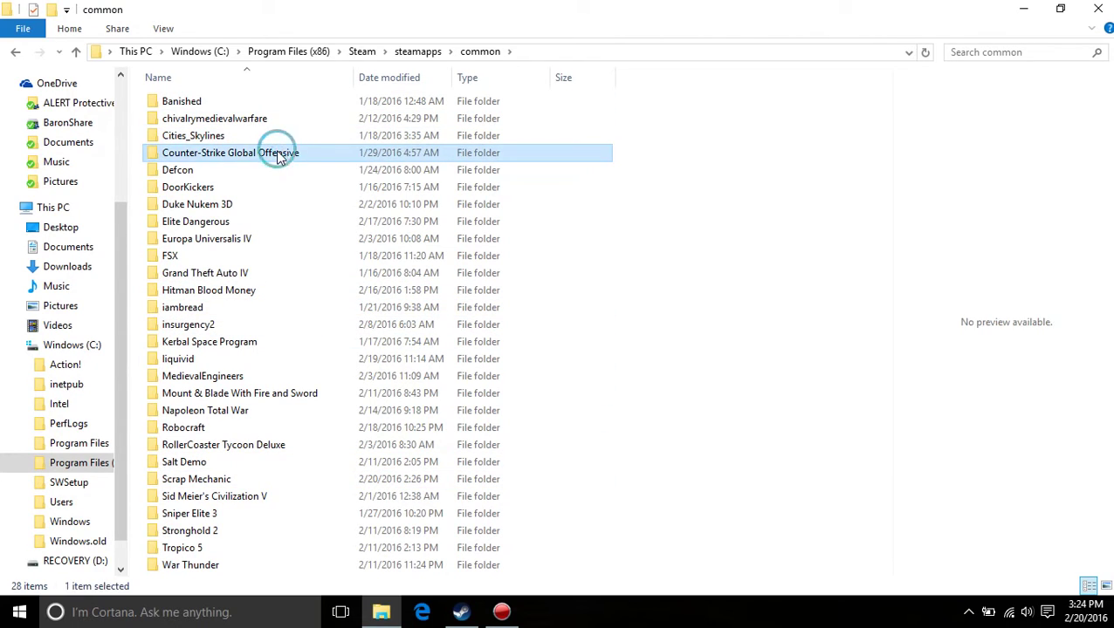
left_click(262, 119)
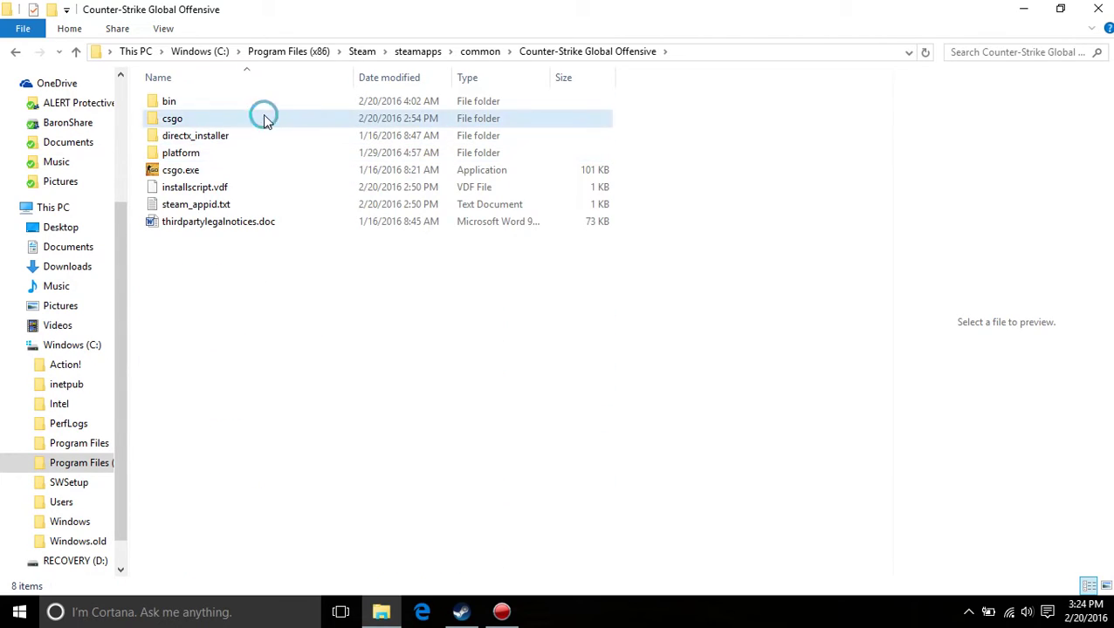
double_click(272, 125)
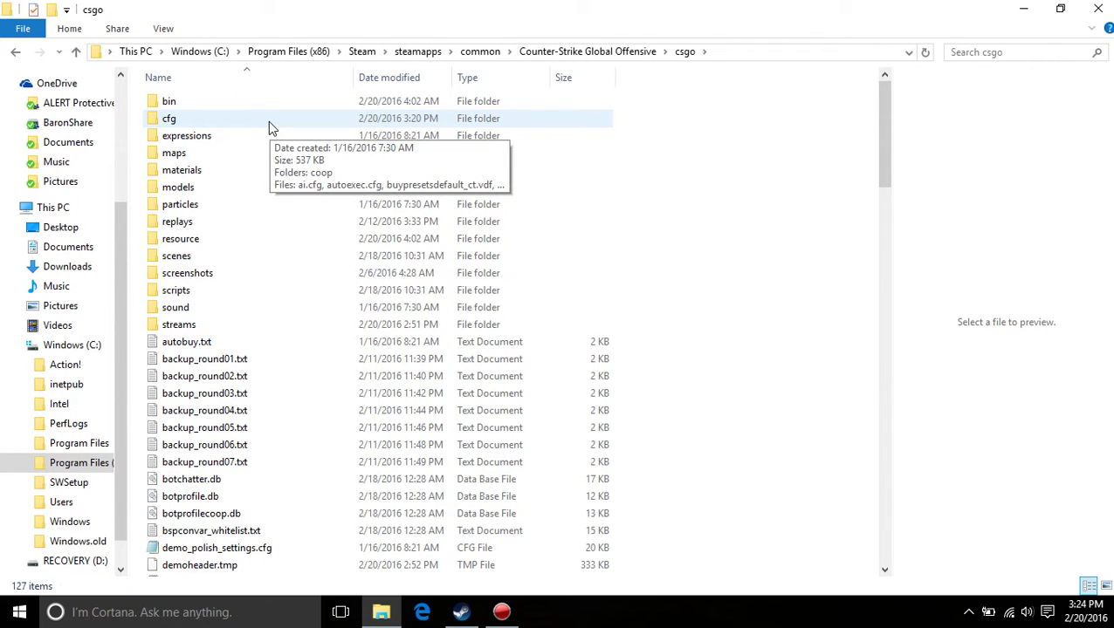
double_click(268, 121)
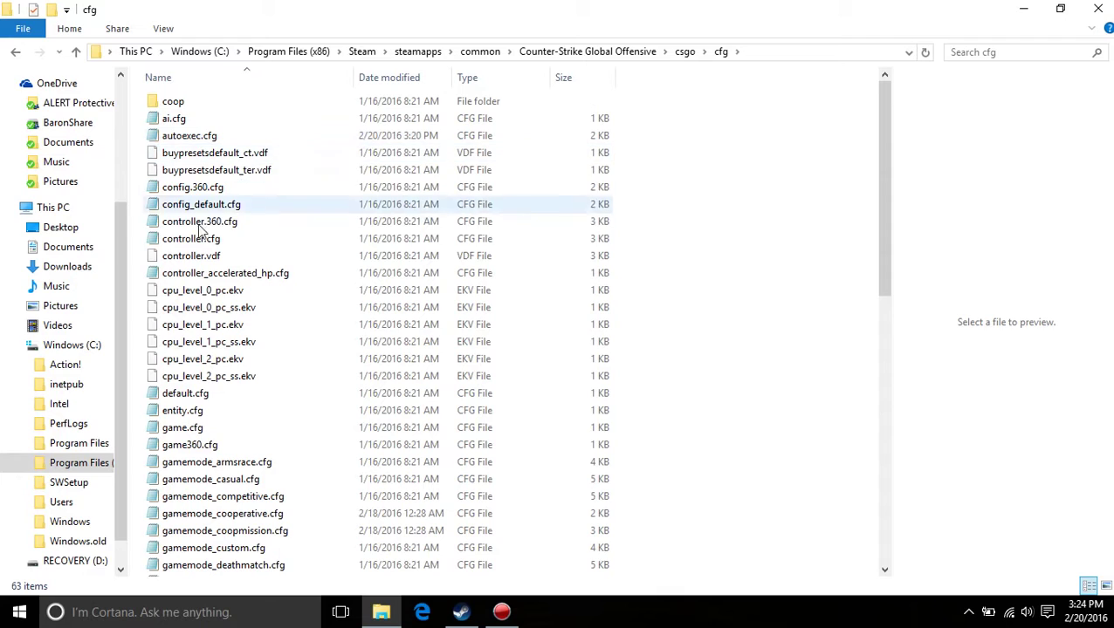
left_click(228, 137)
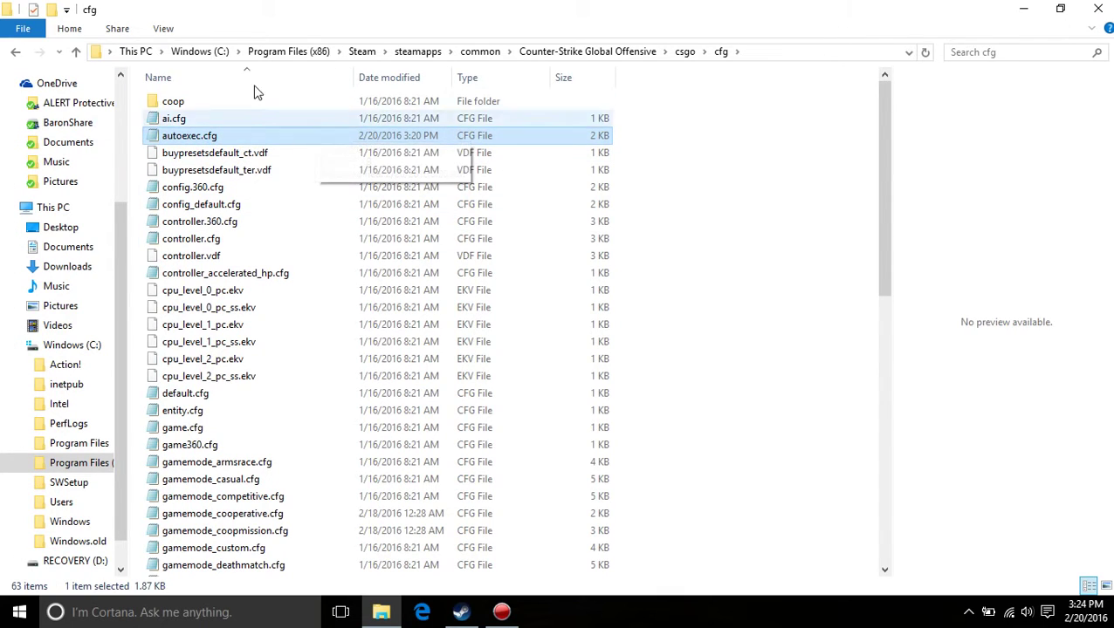
key("Delete")
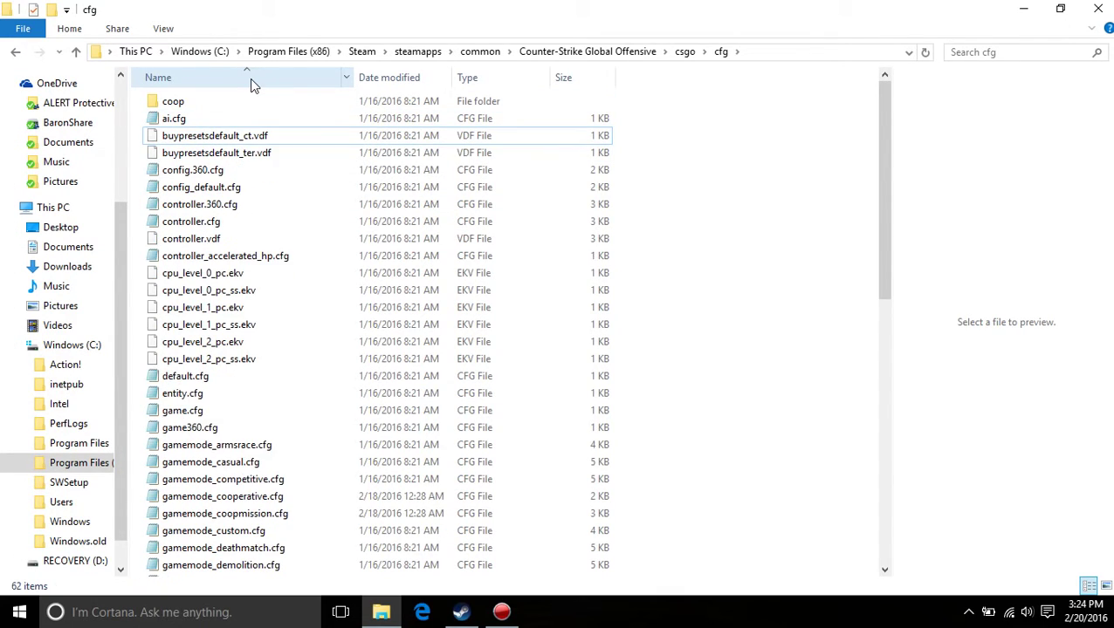
- Open CSGO FPS settings.txt from the desktop in Notepad and select all its text
left_click(1024, 9)
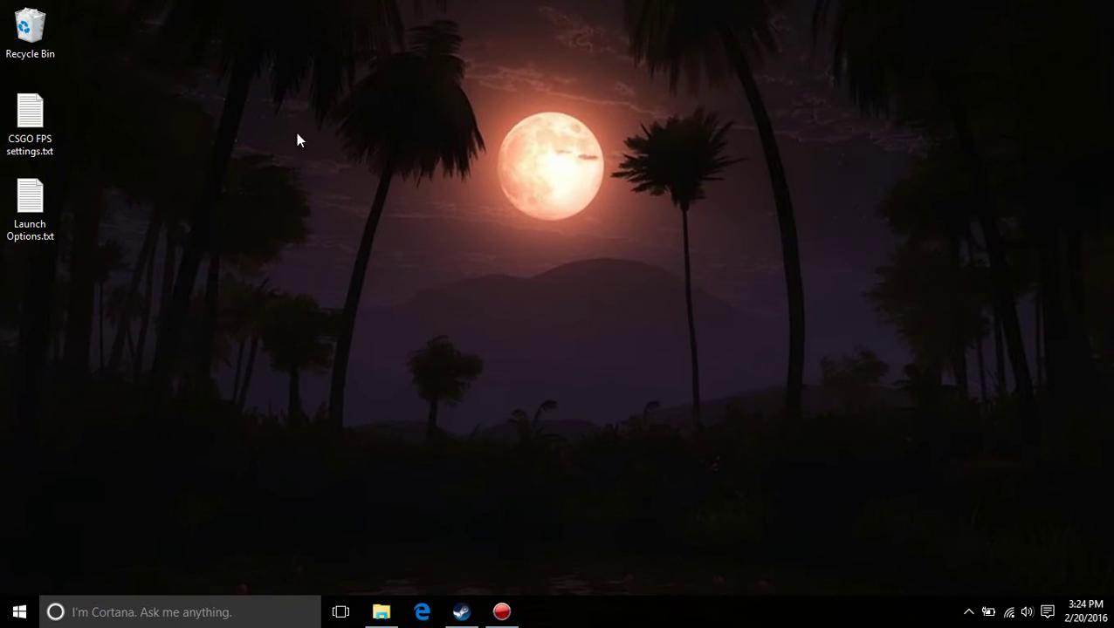
double_click(25, 107)
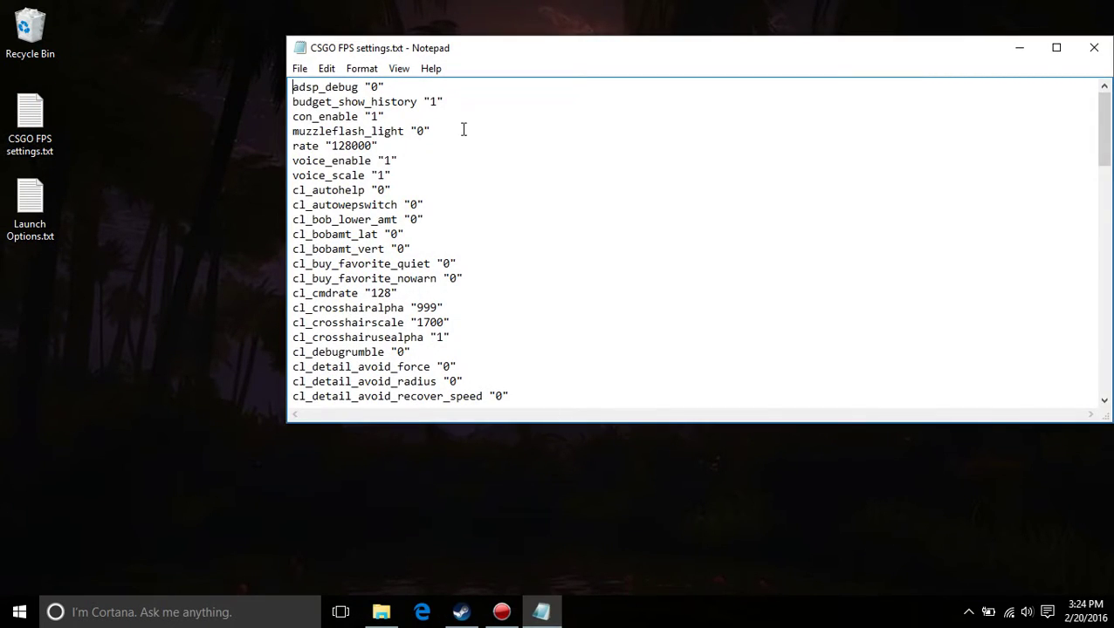
left_click(572, 240)
key("ctrl+a")
key("ctrl+c")
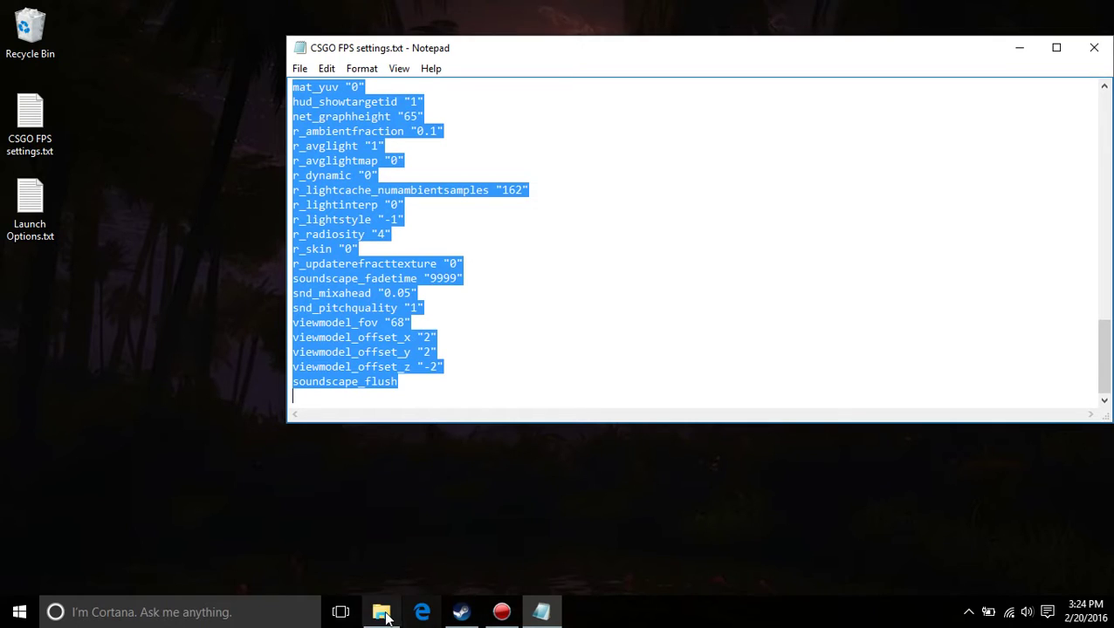
left_click(384, 615)
left_click(541, 612)
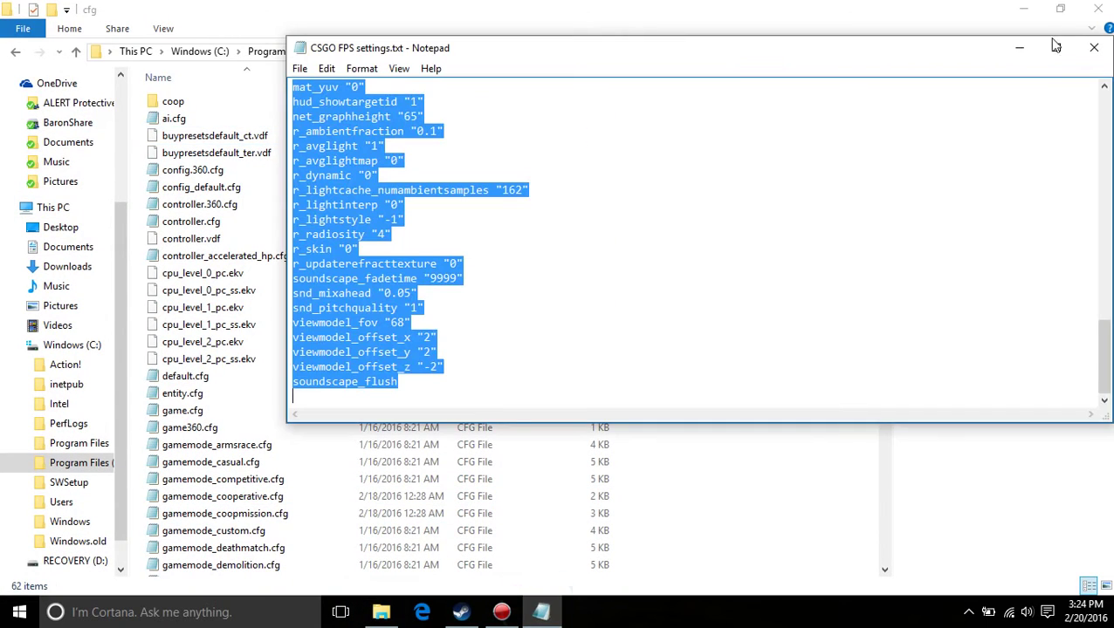
- Close Notepad and create a new text document in the cfg folder
left_click(1094, 47)
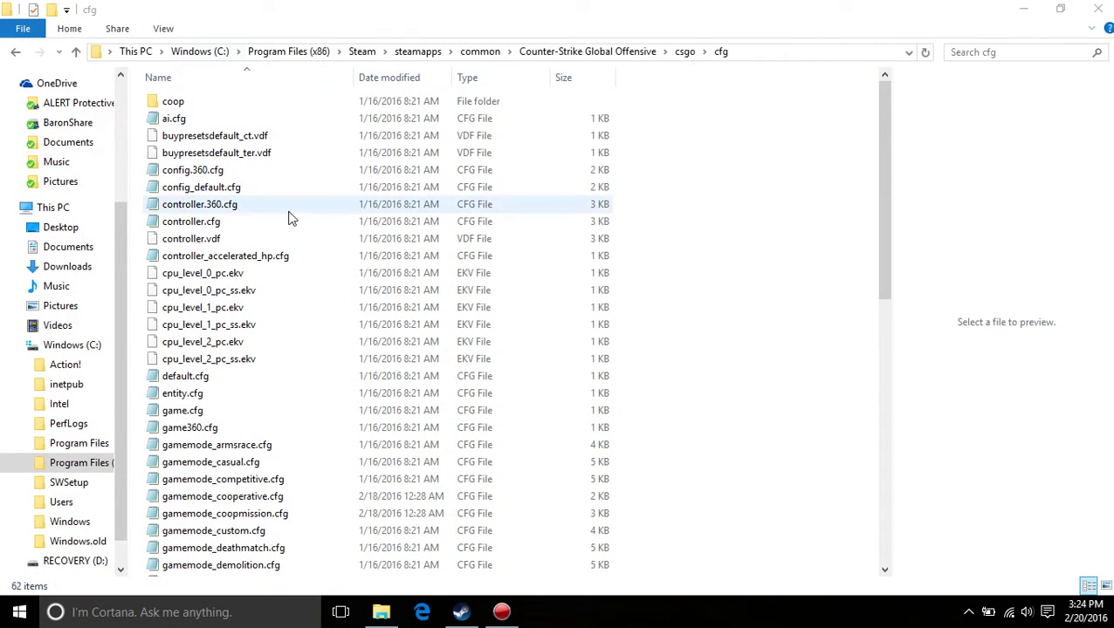
left_click(281, 203)
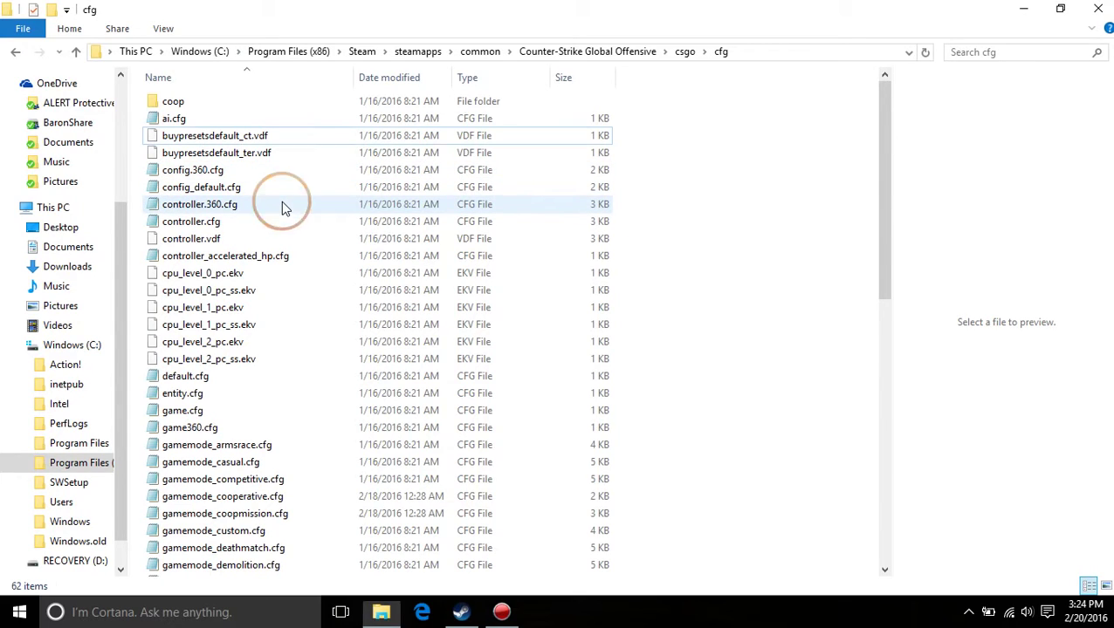
right_click(282, 202)
mouse_move(391, 405)
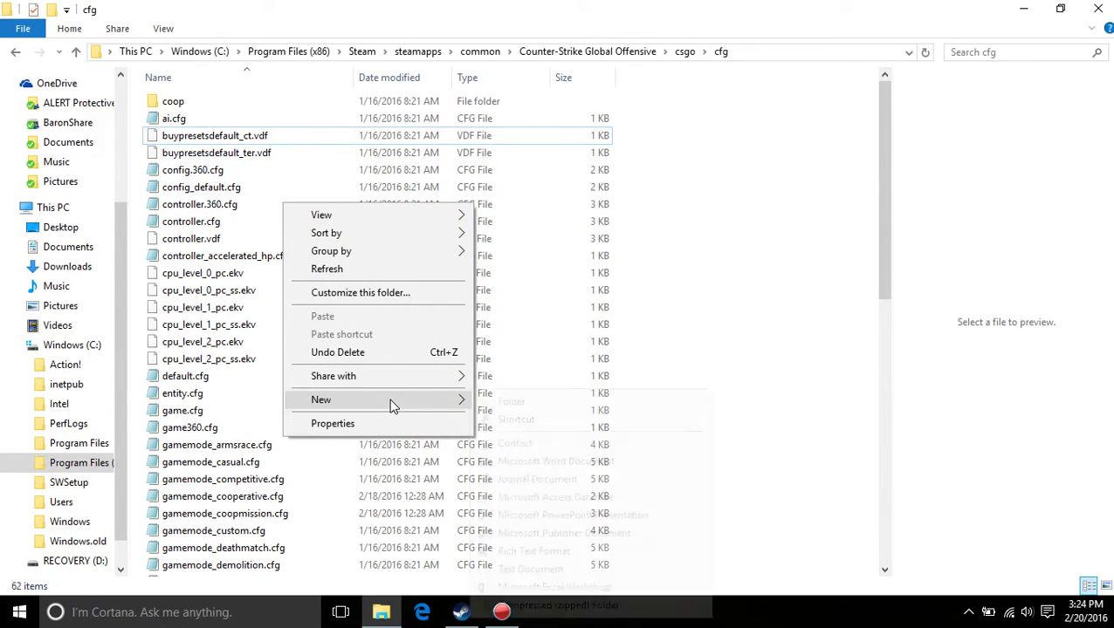
left_click(537, 569)
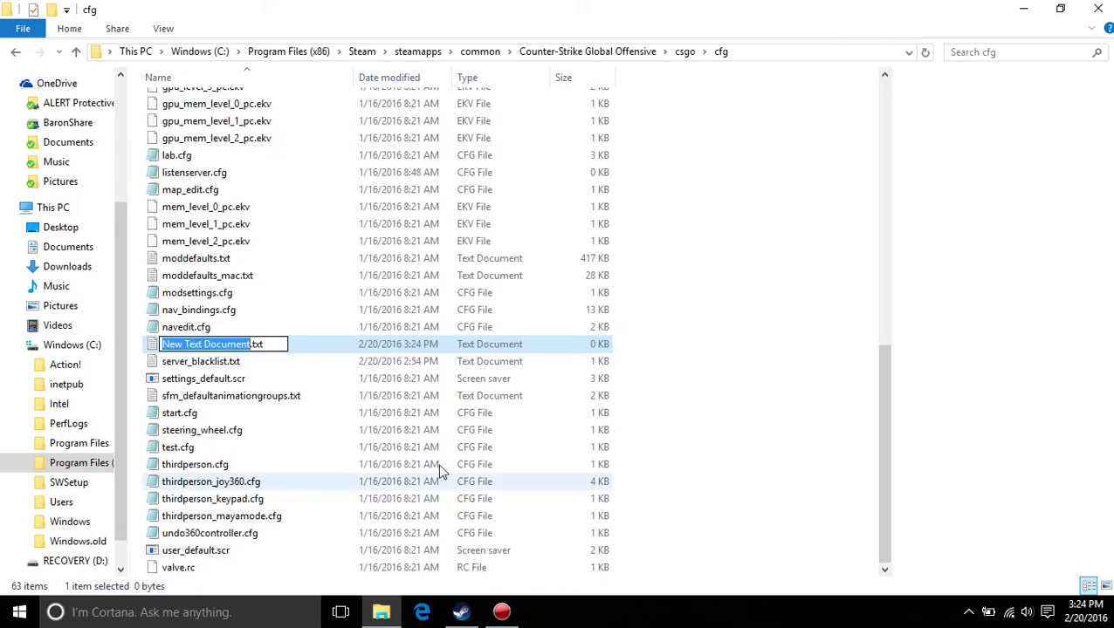
- Rename the new file to autoexec.cfg and accept the extension change
double_click(271, 342)
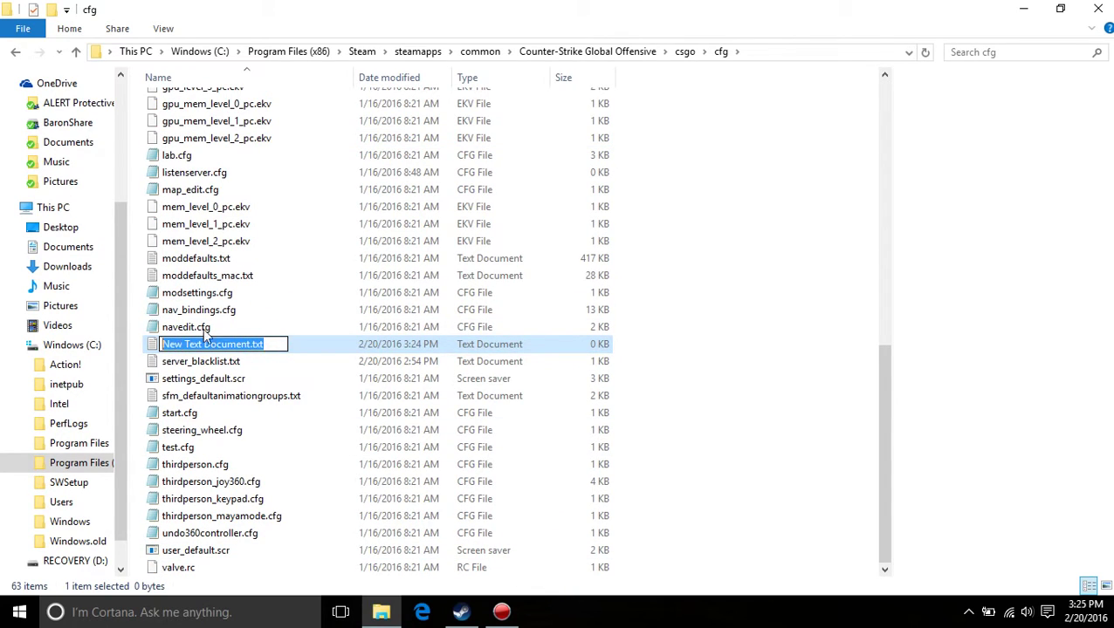
key("BackSpace")
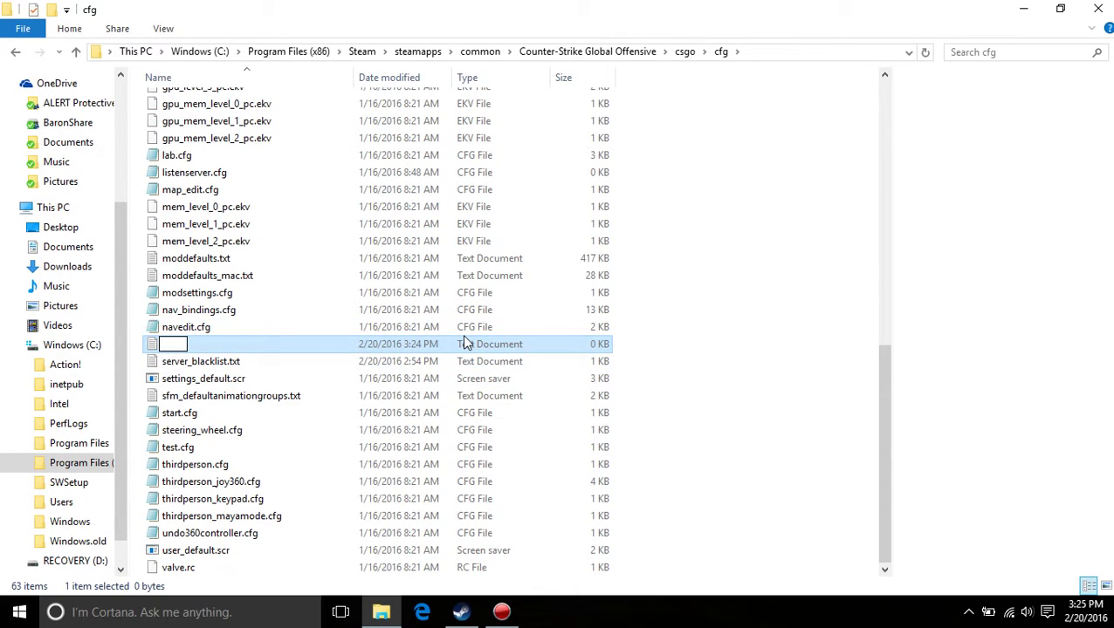
type("autoexec")
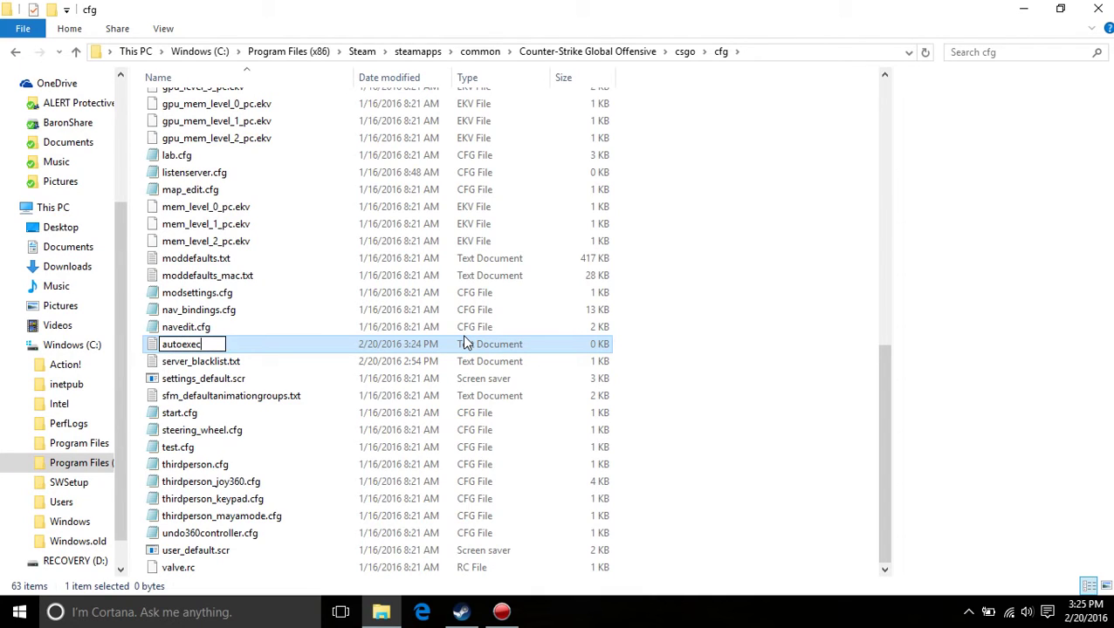
type(".cfg")
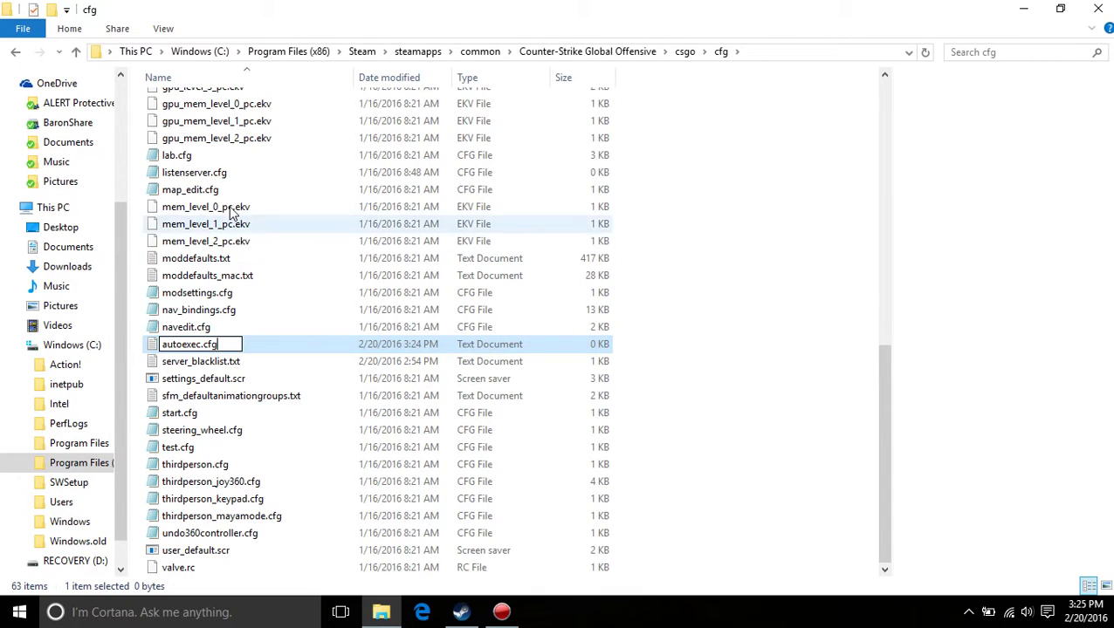
key("Return")
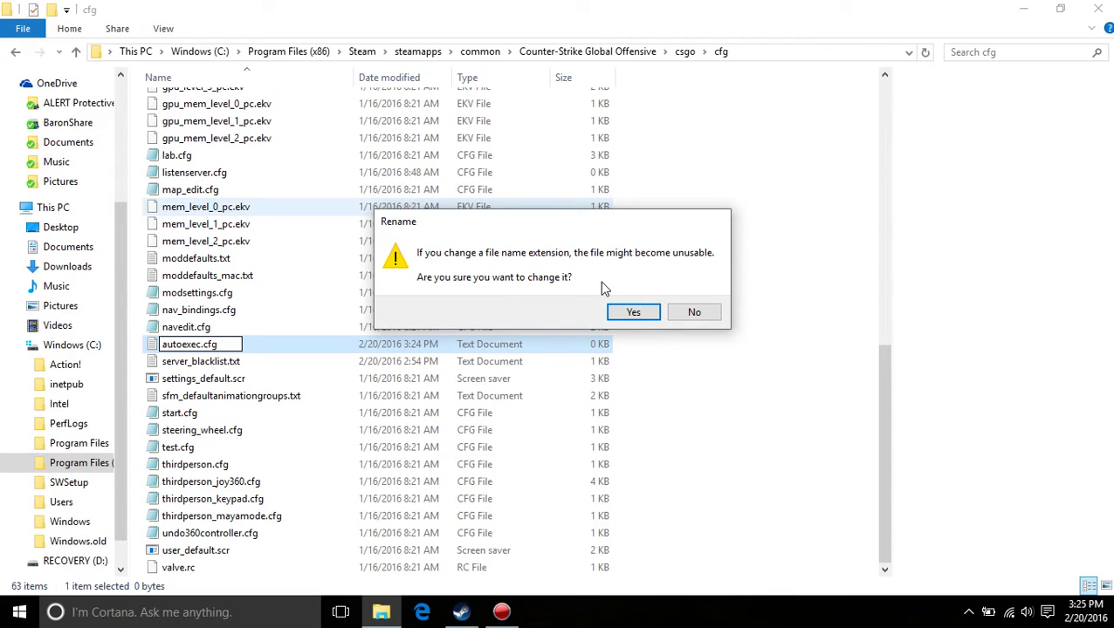
left_click(634, 313)
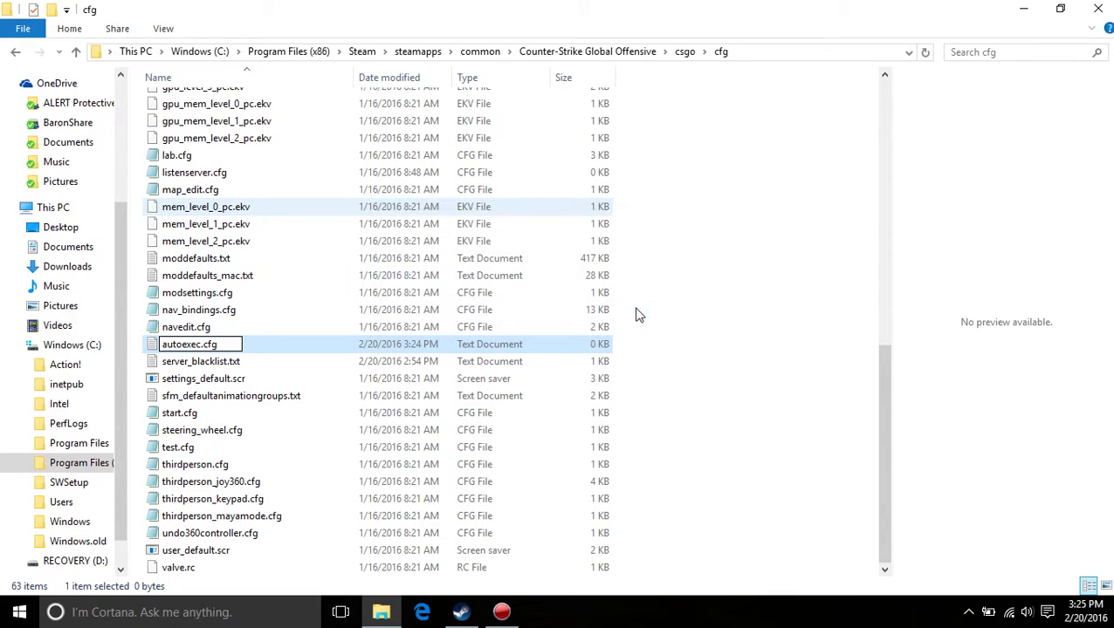
scroll(465, 256, "up", 10)
- Open autoexec.cfg in Notepad and paste in the FPS config commands
left_click(231, 136)
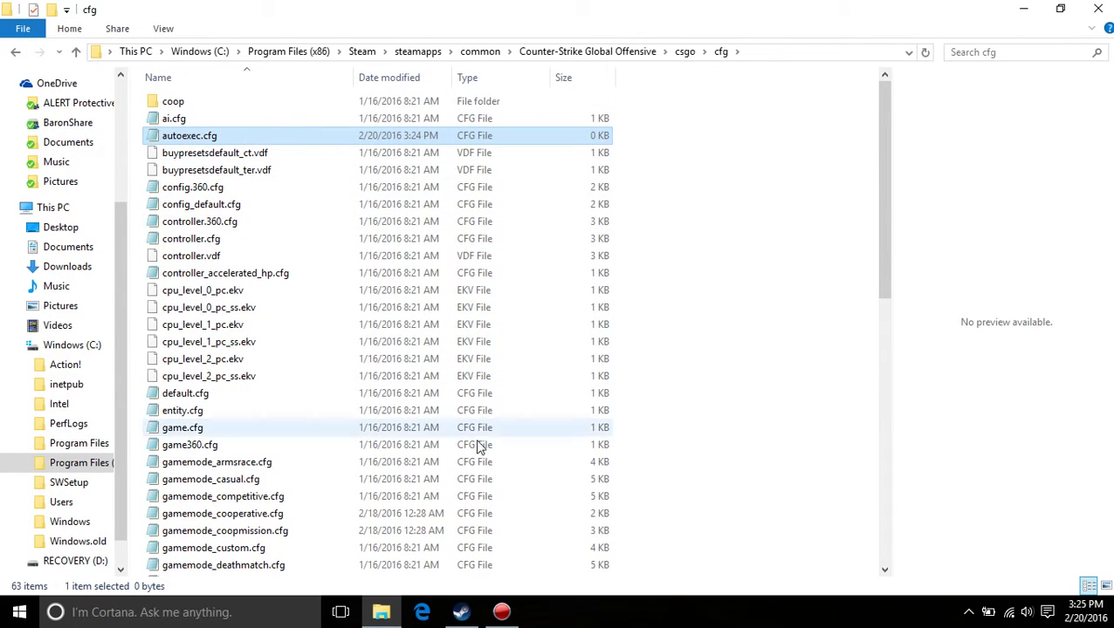
double_click(298, 138)
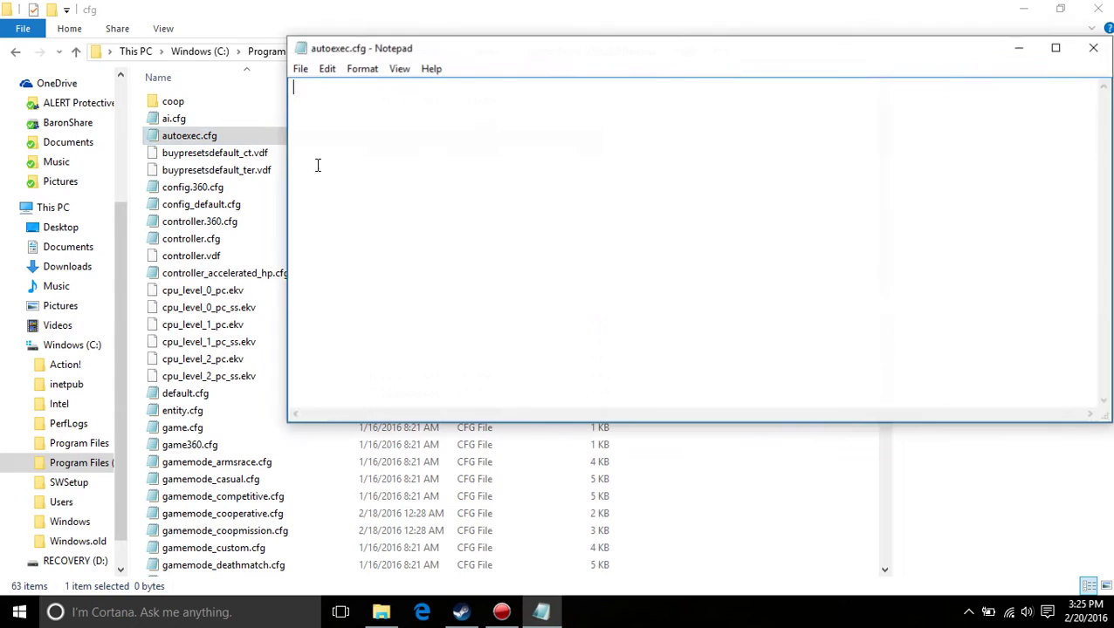
key("ctrl+v")
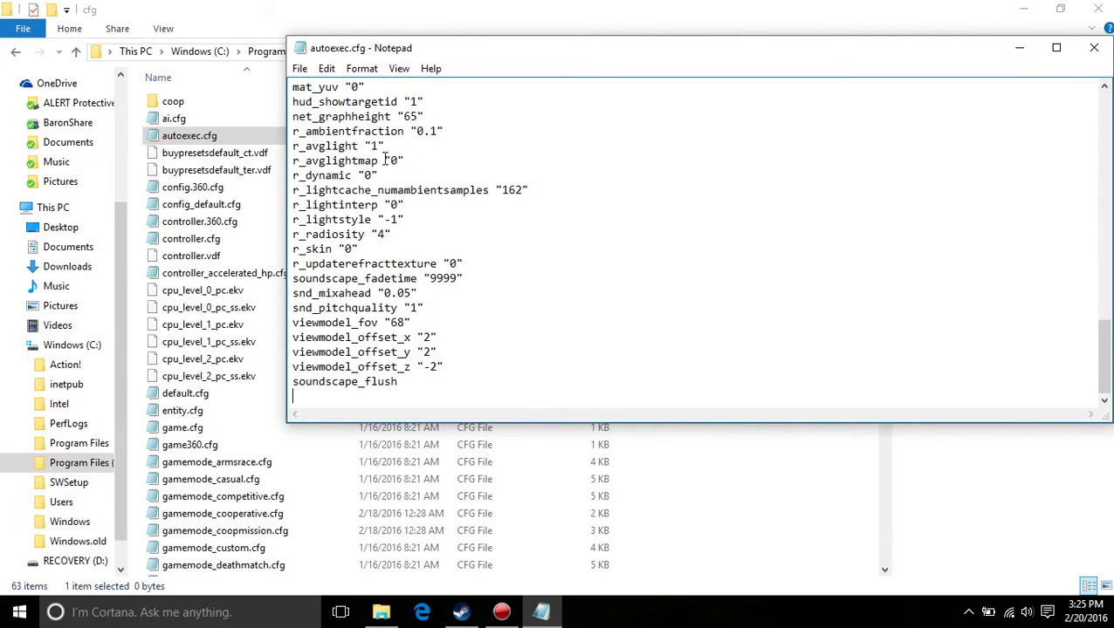
scroll(629, 335, "up", 20)
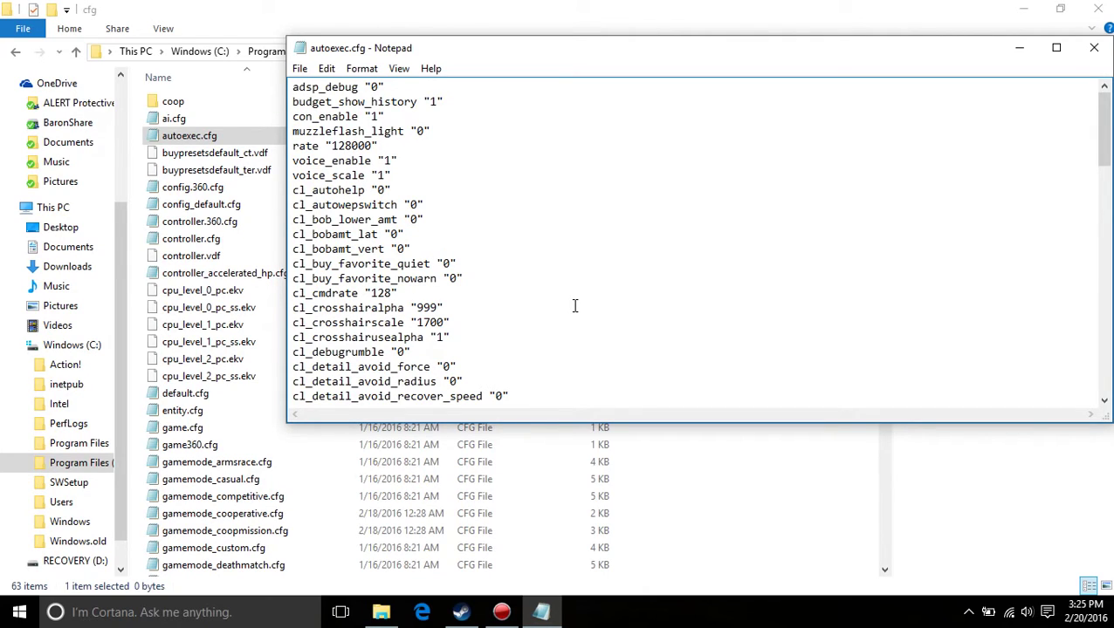
- Change voice_enable from 1 to 0 and save autoexec.cfg
left_click(383, 154)
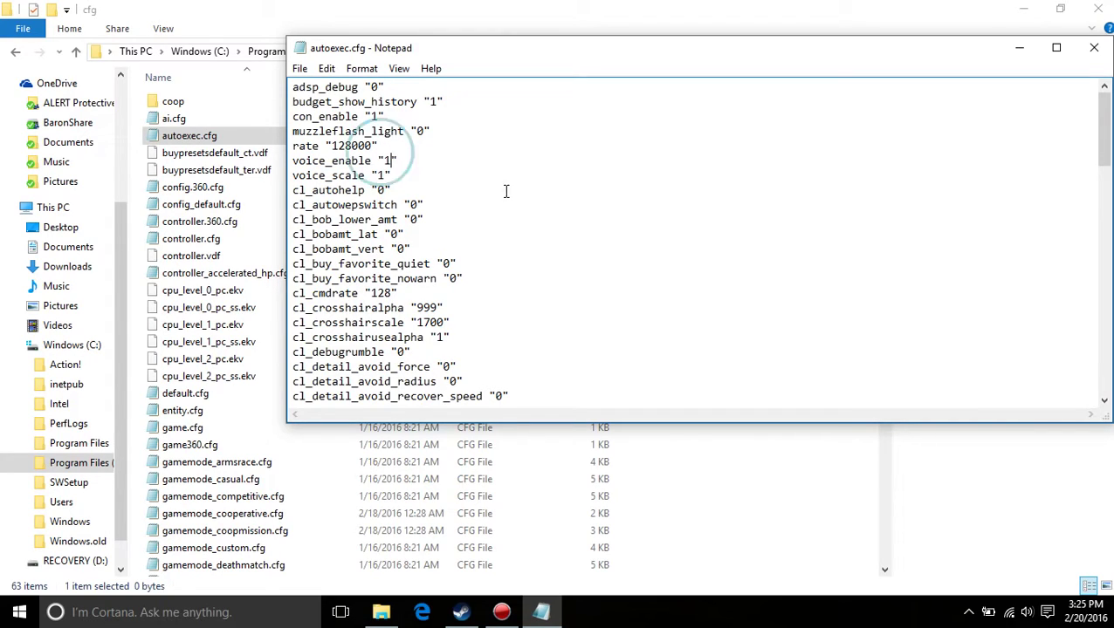
key("BackSpace")
type("0")
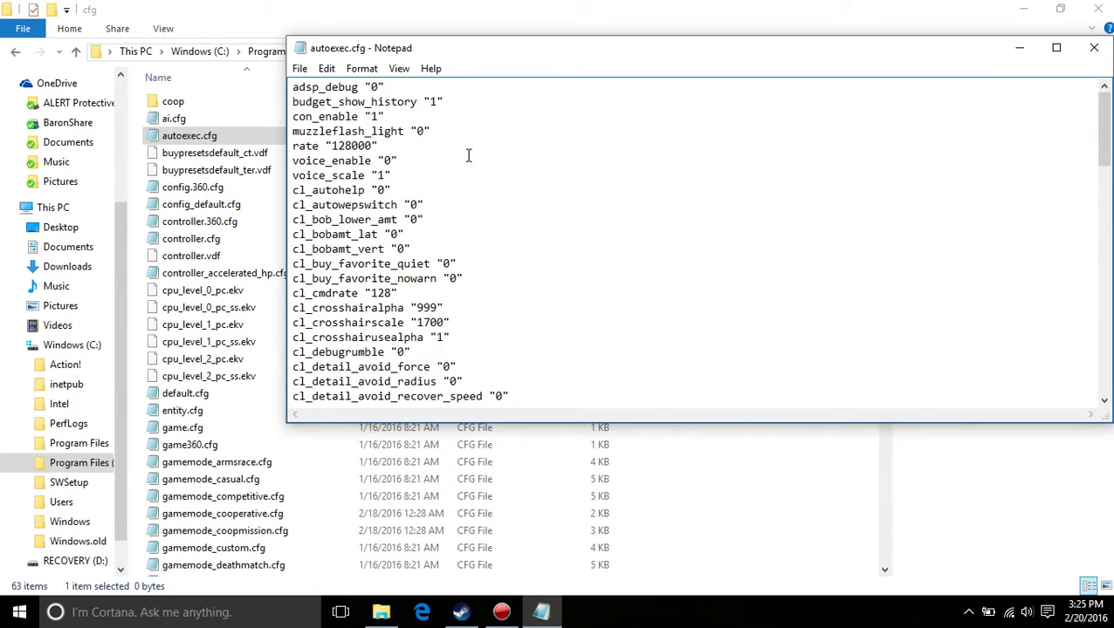
left_click(299, 67)
left_click(332, 125)
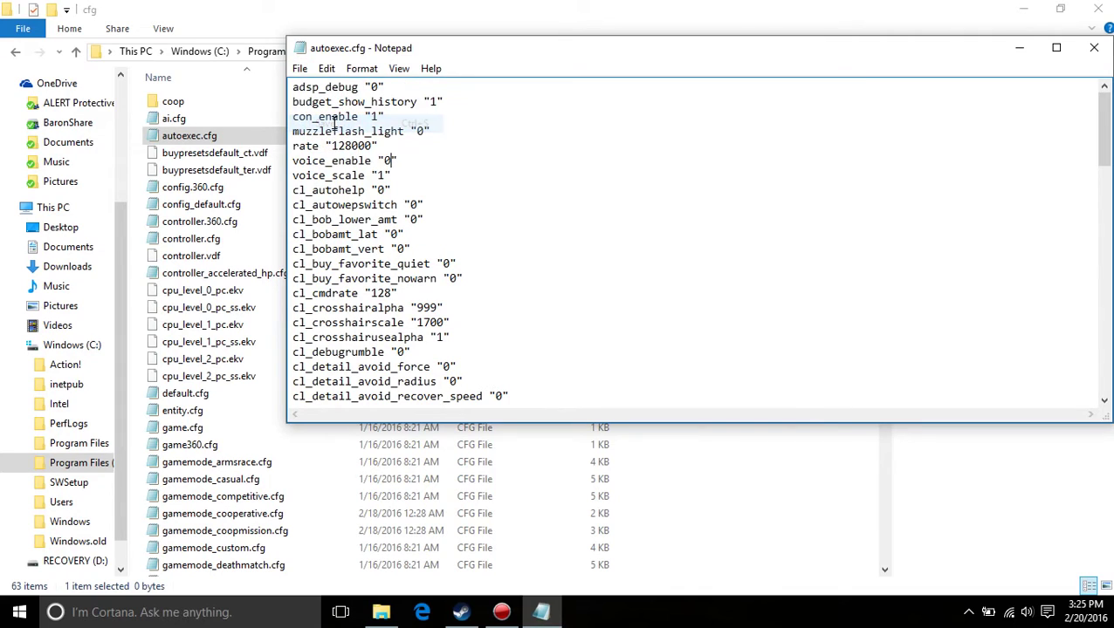
- Close Notepad and Explorer, then open Counter-Strike: Global Offensive's Properties in Steam
left_click(1094, 49)
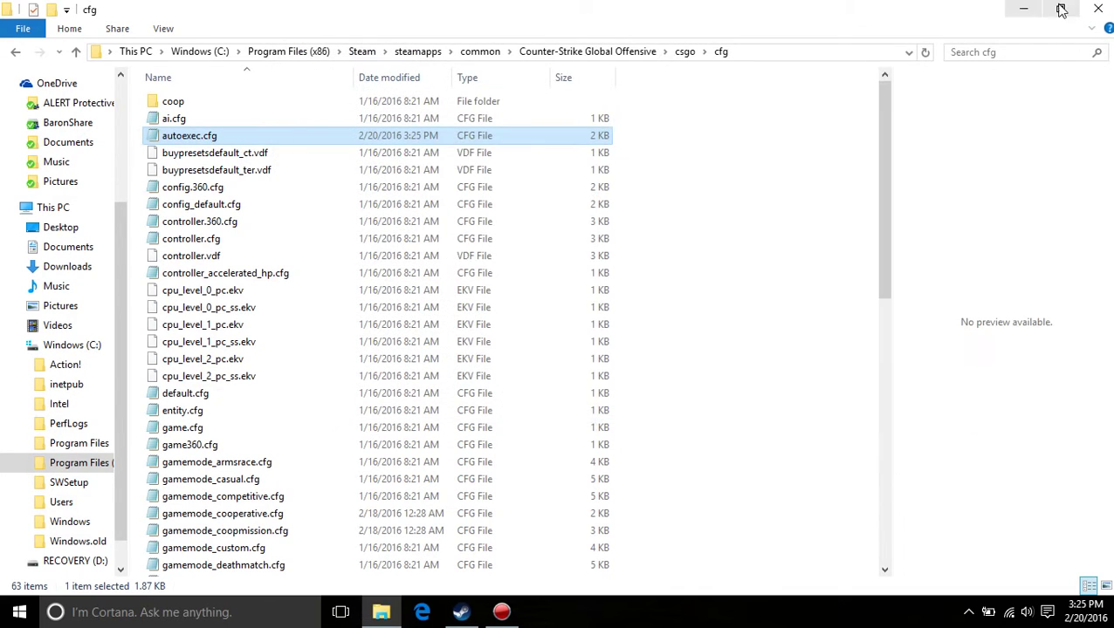
left_click(1097, 8)
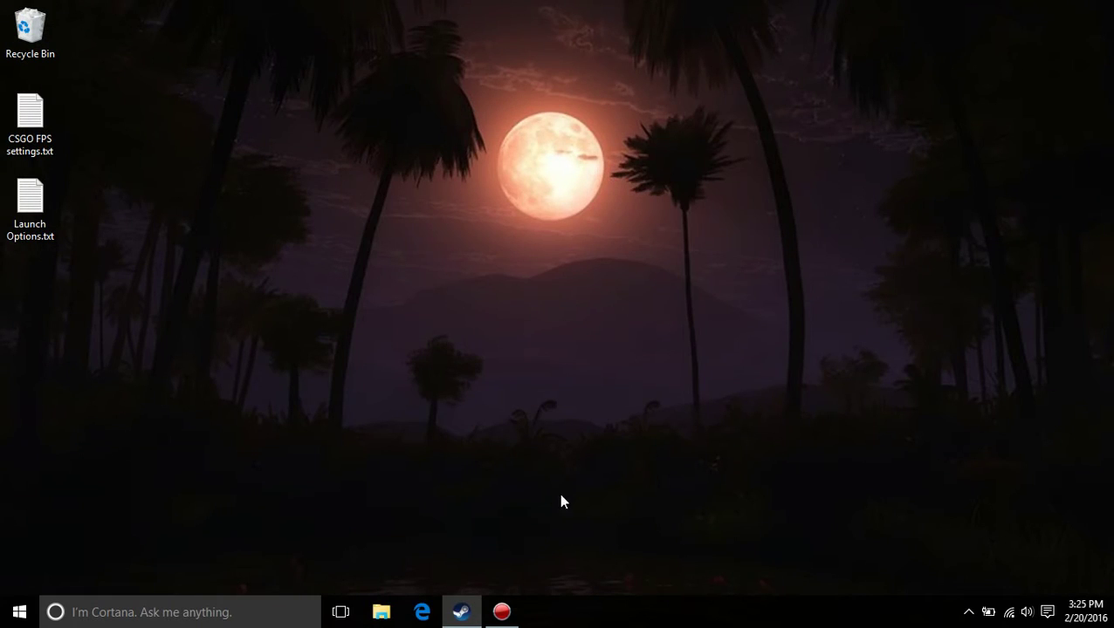
left_click(475, 612)
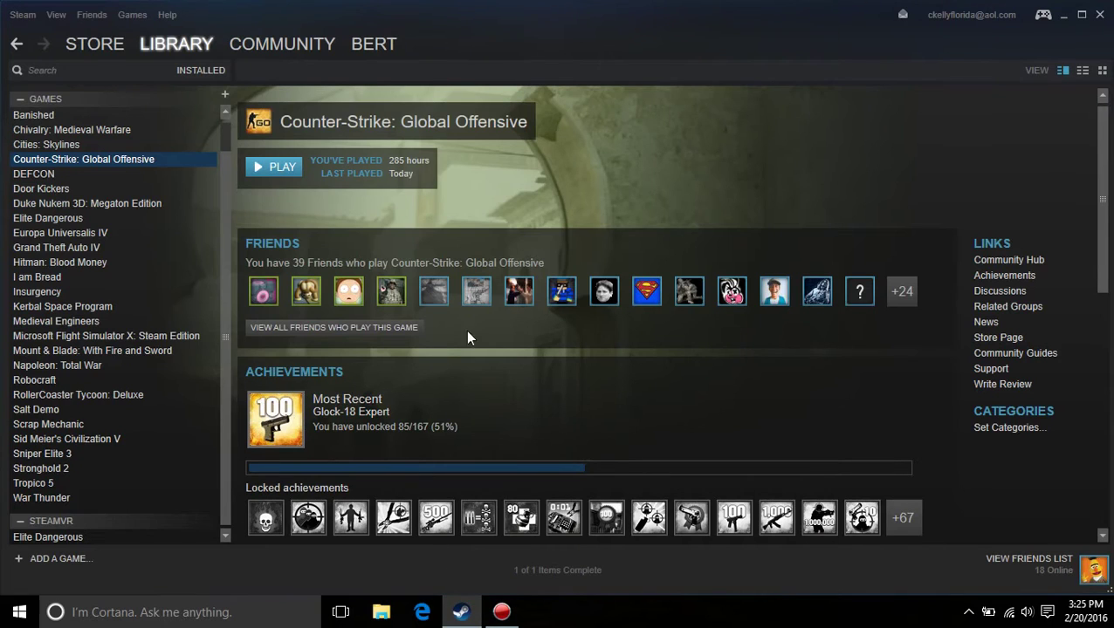
right_click(158, 157)
left_click(221, 369)
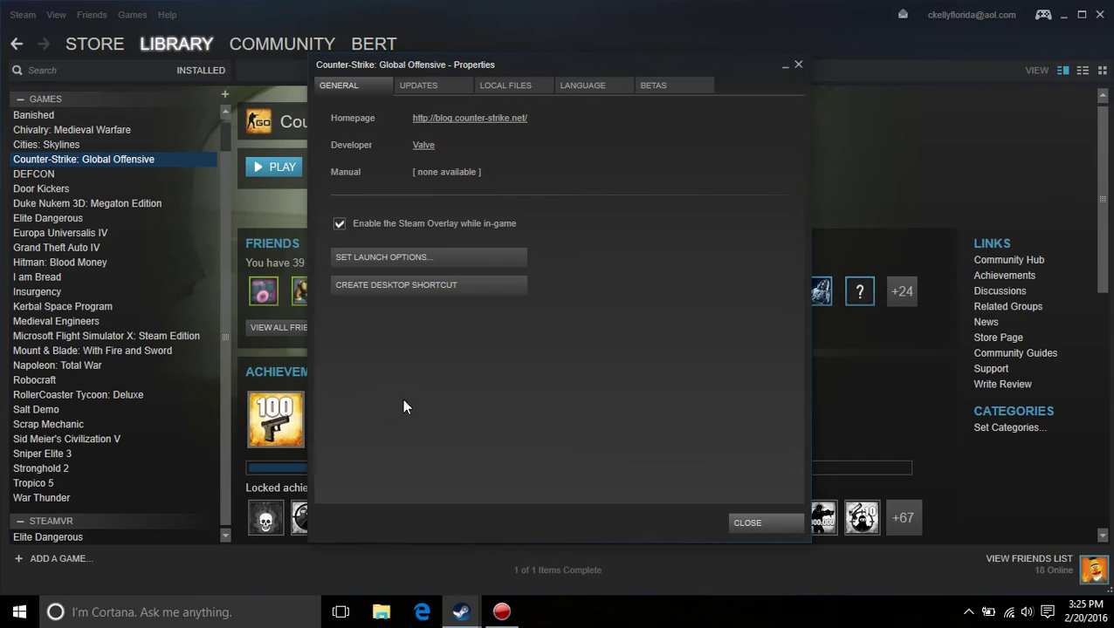
- Open the Launch Options box and minimize the Steam and properties windows
left_click(411, 265)
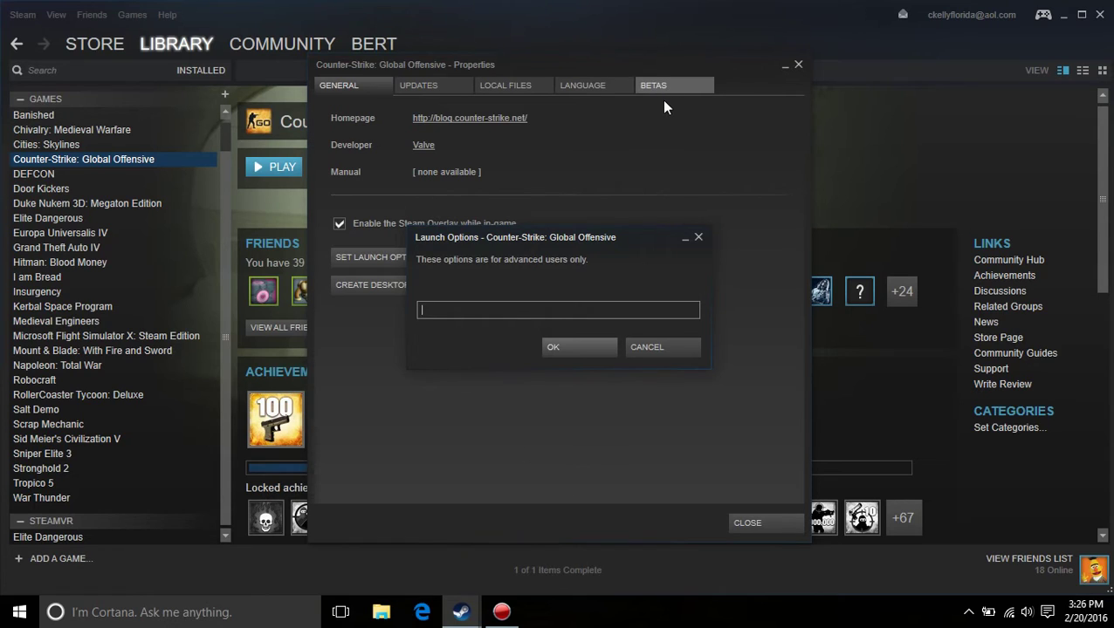
key("alt+Tab")
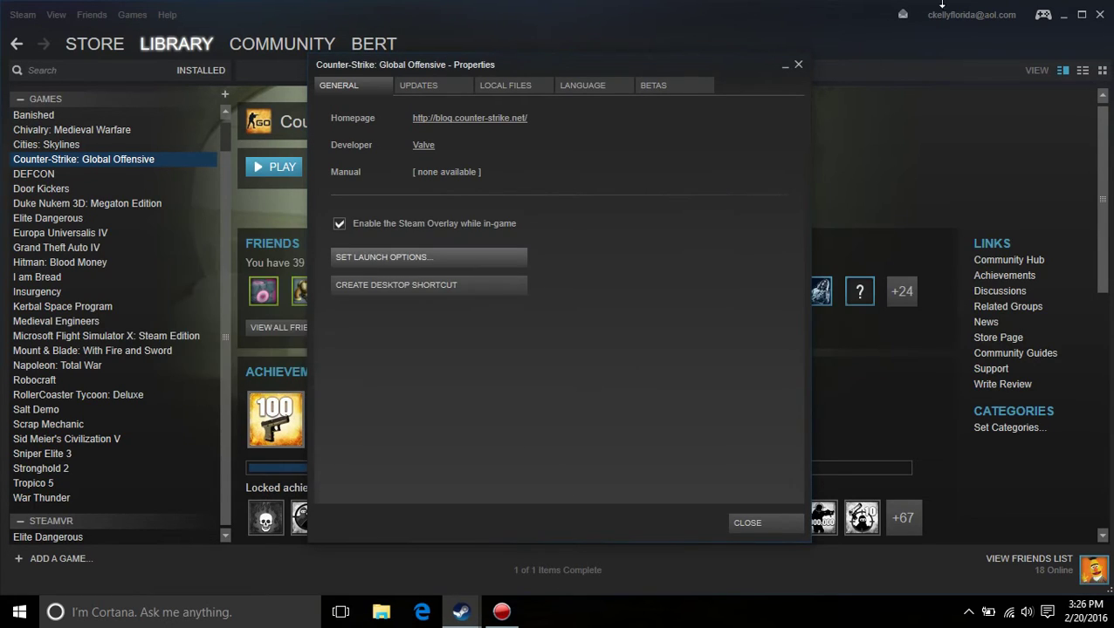
left_click(1063, 15)
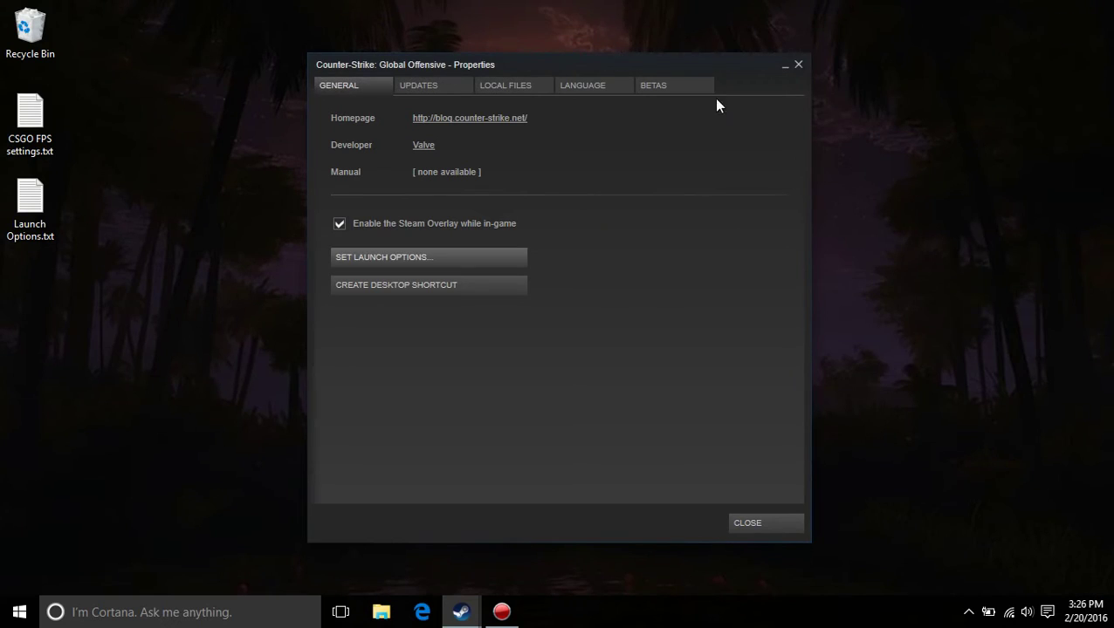
left_click(783, 67)
- In Launch Options.txt, change -threads 6 to -threads 4 and select the whole line
double_click(31, 207)
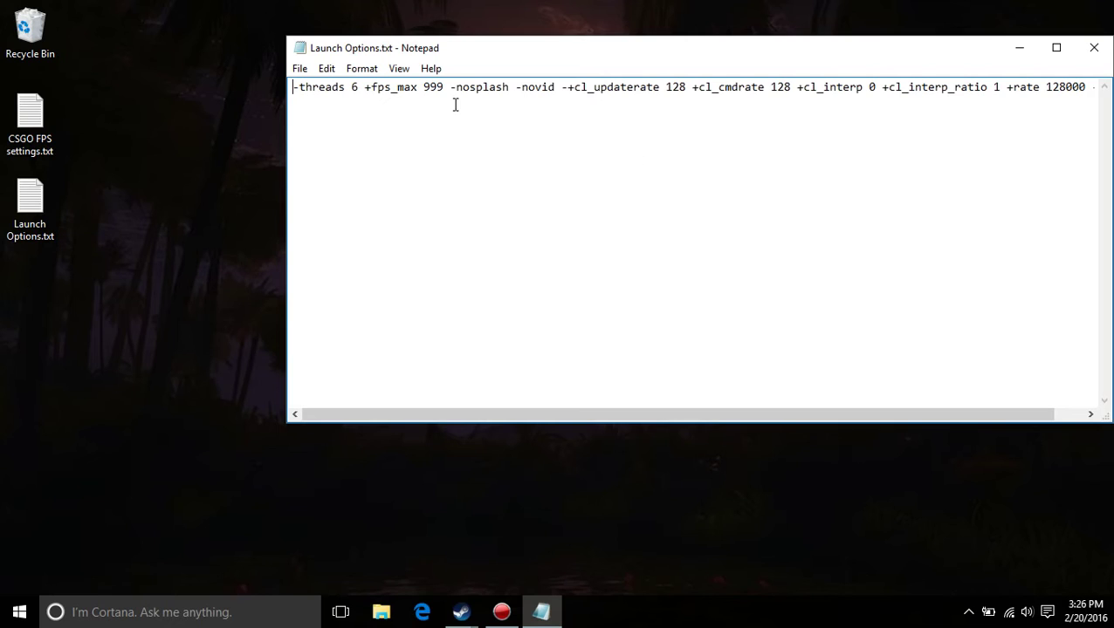
key("ctrl+a")
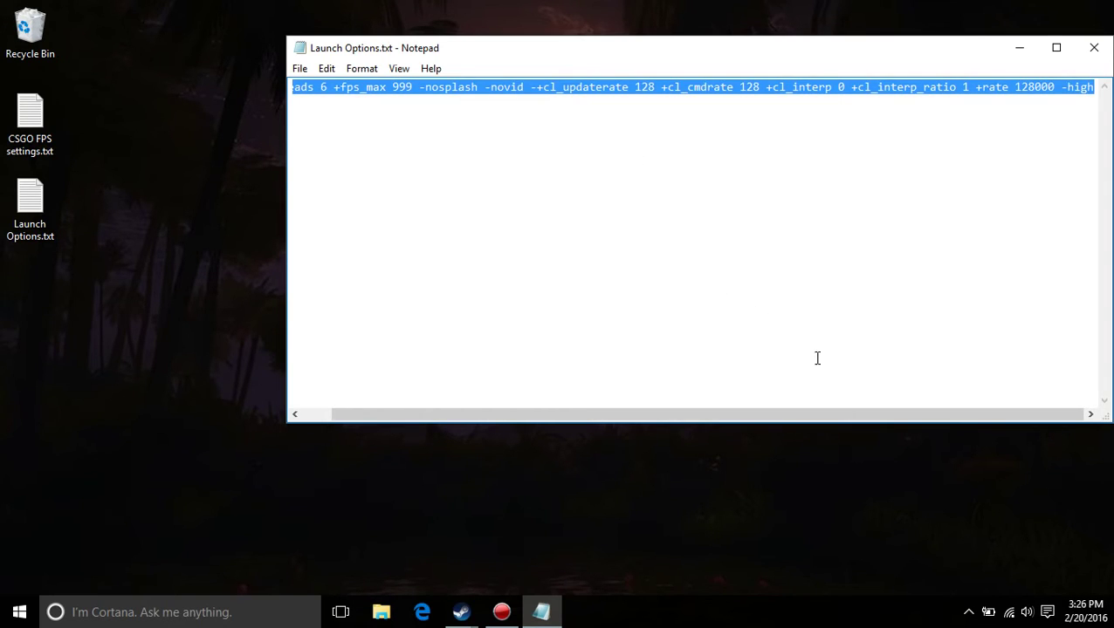
left_click(449, 144)
left_click(326, 84)
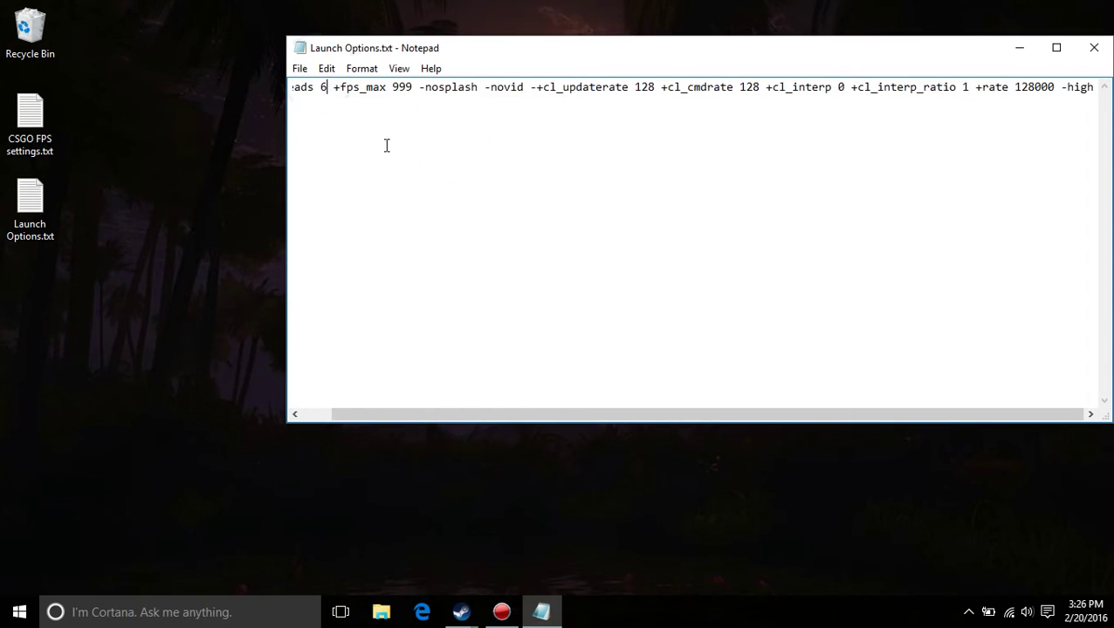
scroll(385, 144, "left", 1)
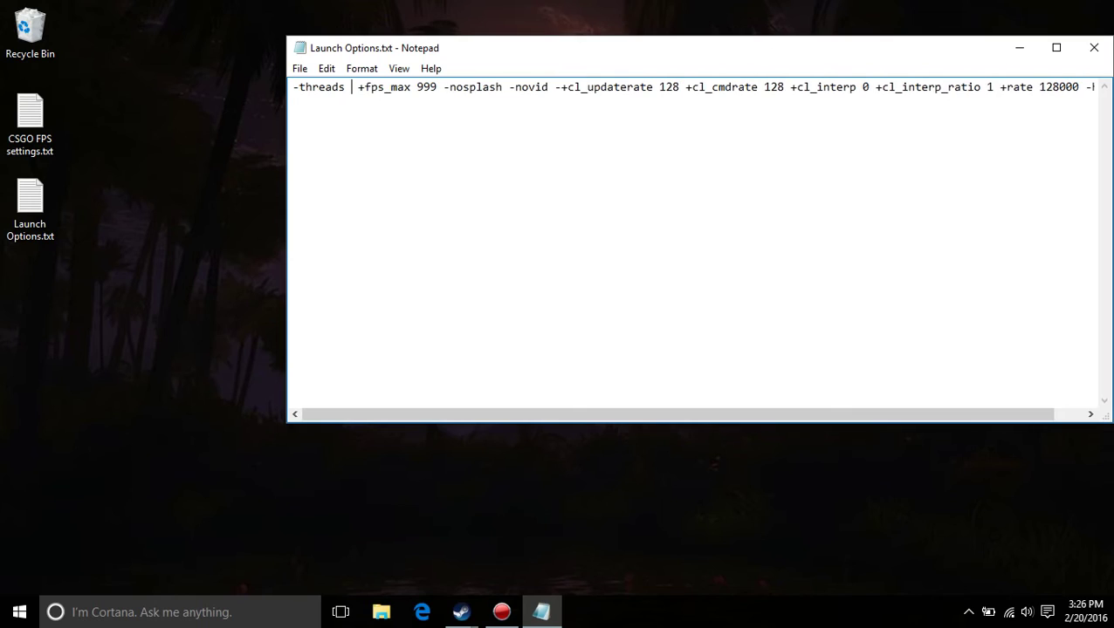
type("4")
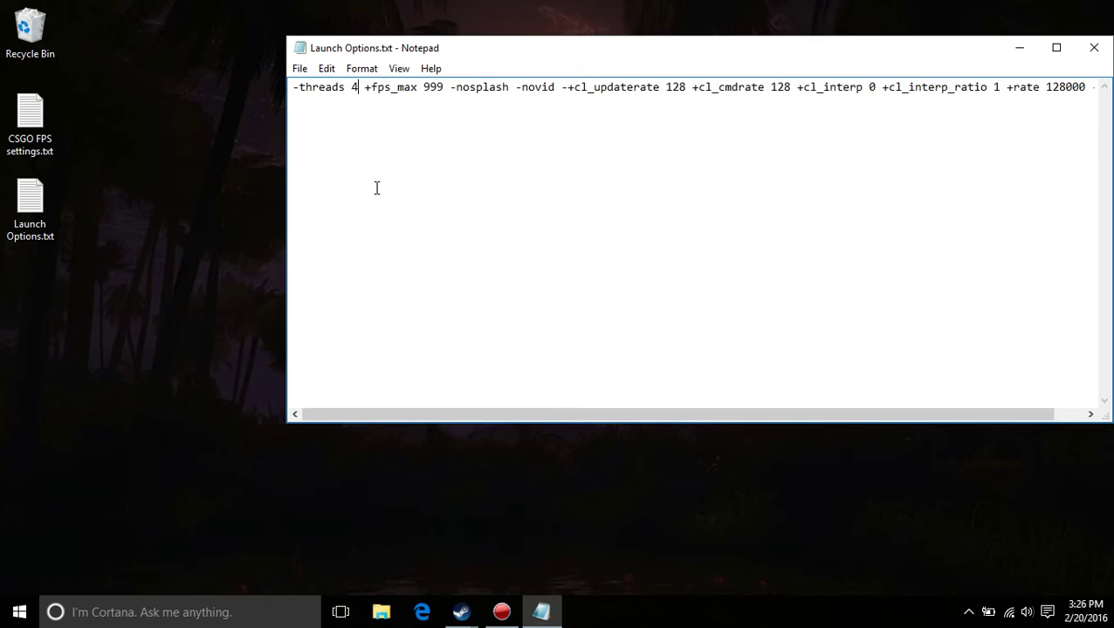
key("ctrl+a")
key("ctrl+c")
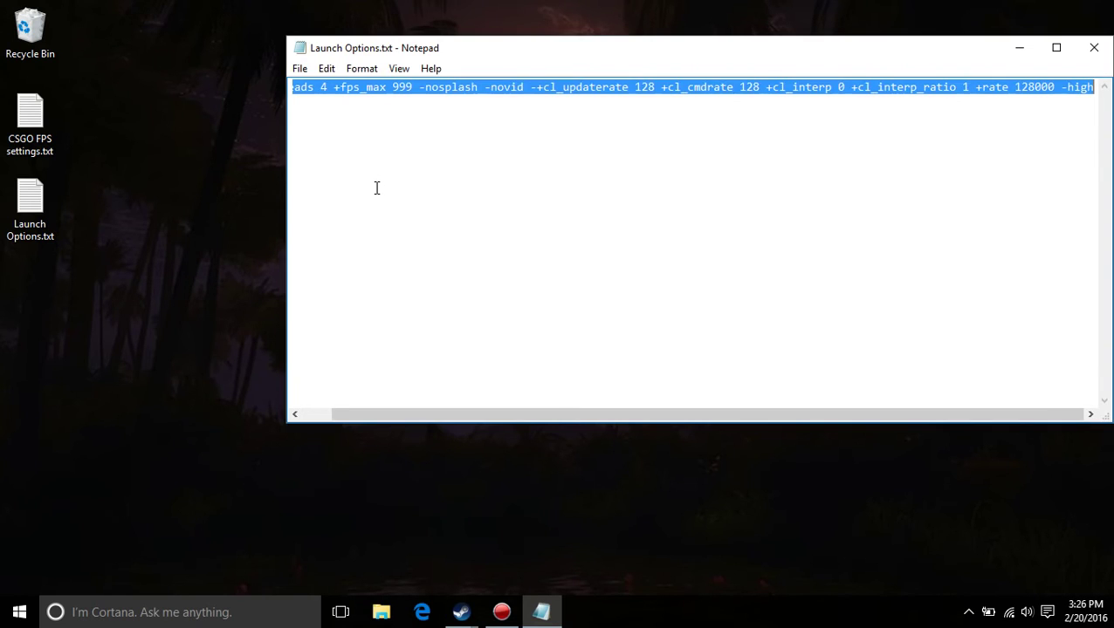
- Paste the copied line into CS:GO's Launch Options box and confirm with OK
mouse_move(461, 612)
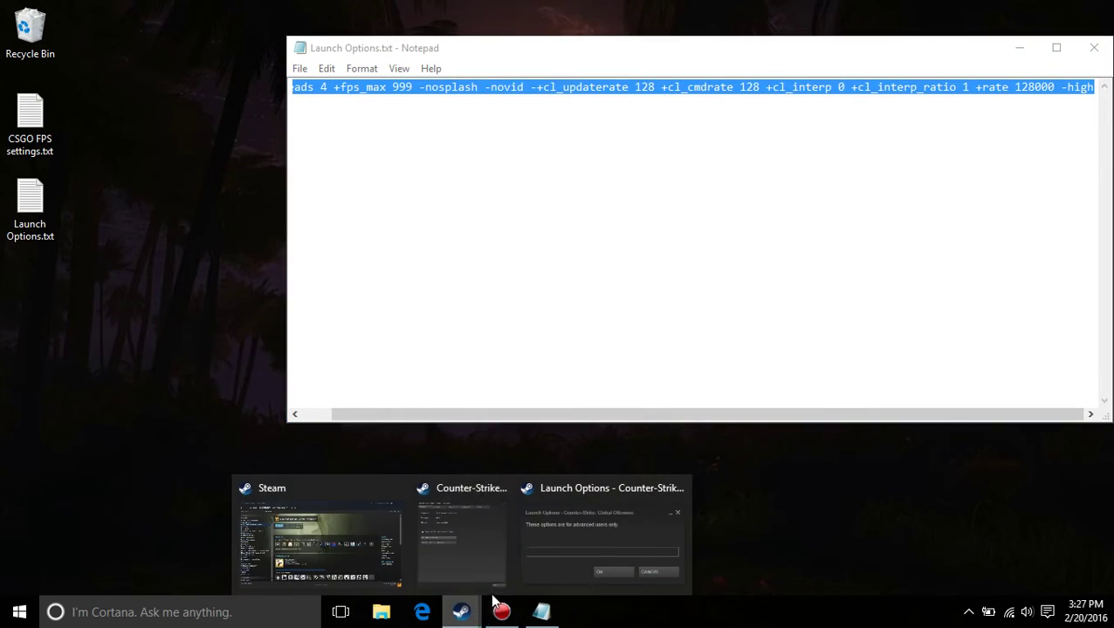
left_click(535, 547)
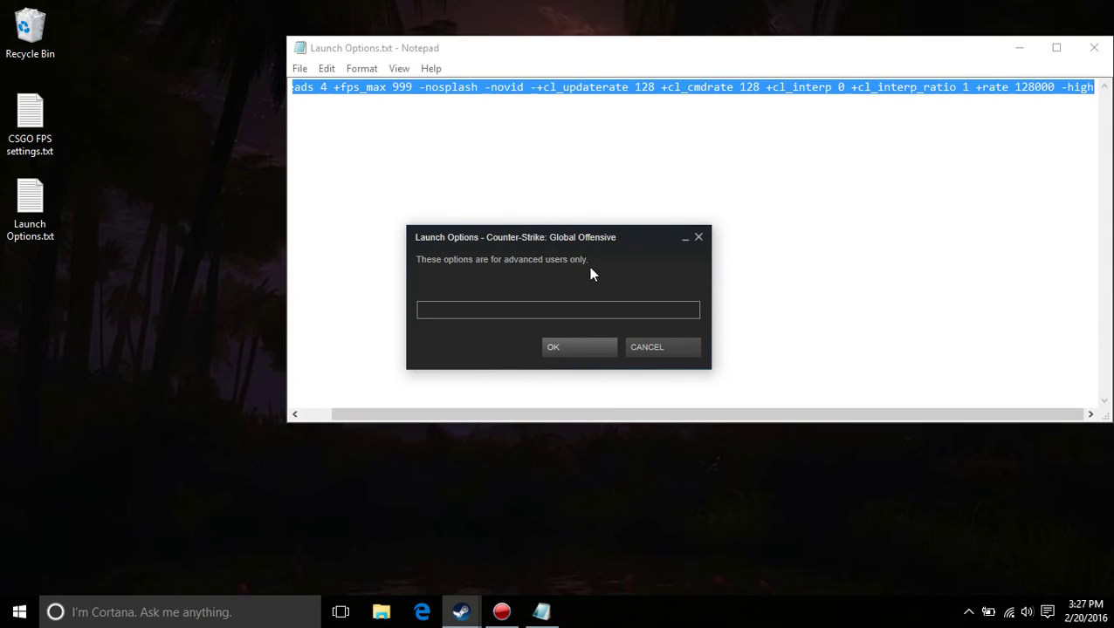
key("ctrl+v")
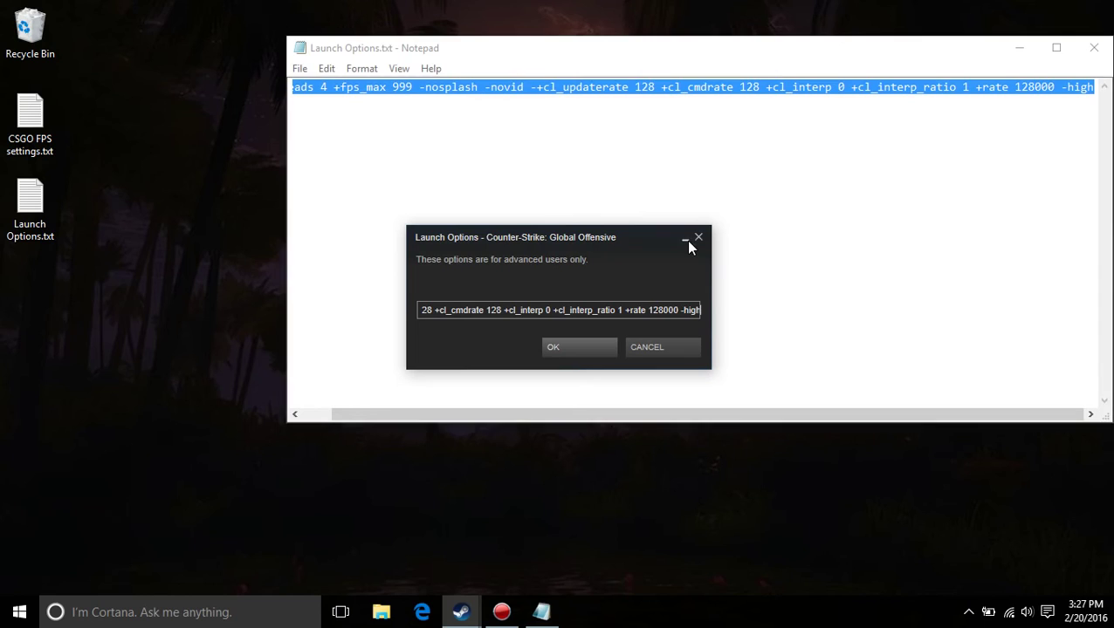
left_click(572, 350)
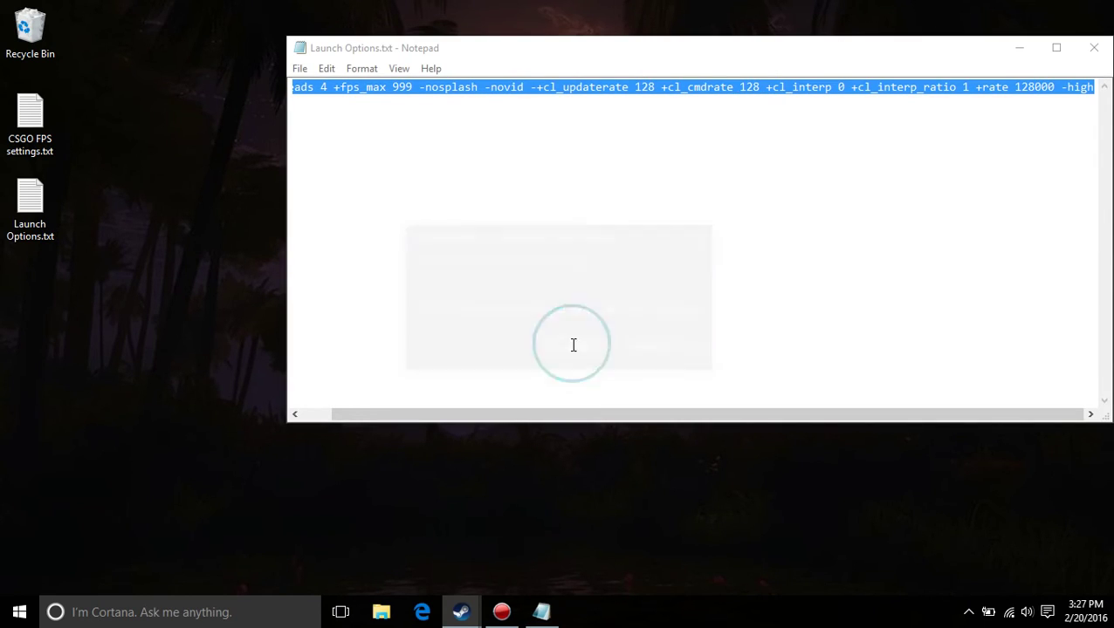
- Close Launch Options.txt without saving and select the file on the desktop
left_click(1094, 47)
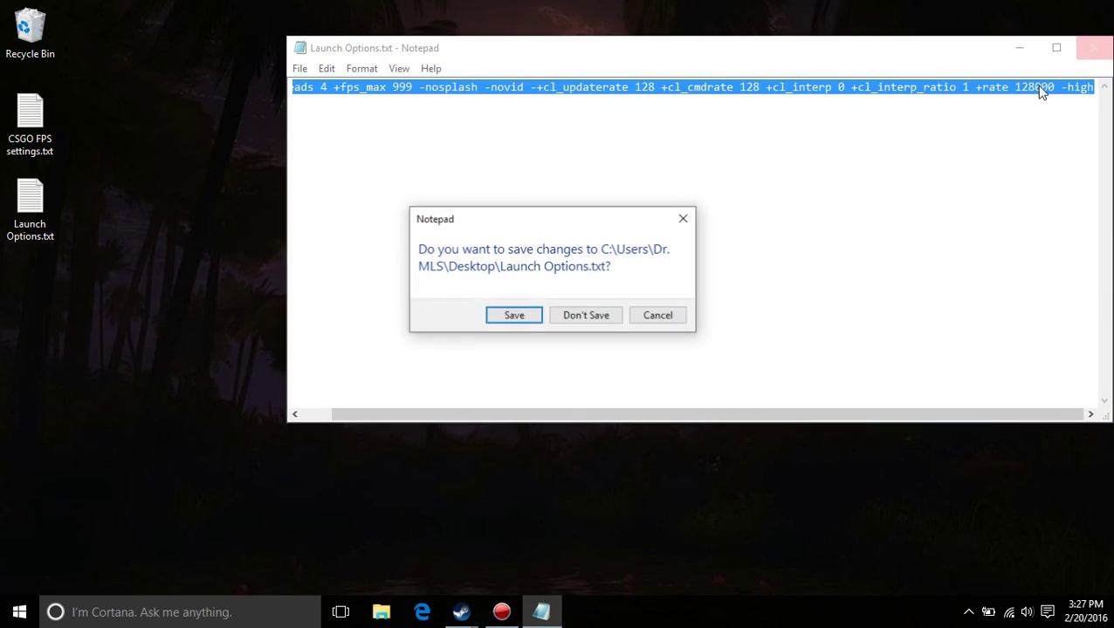
left_click(578, 319)
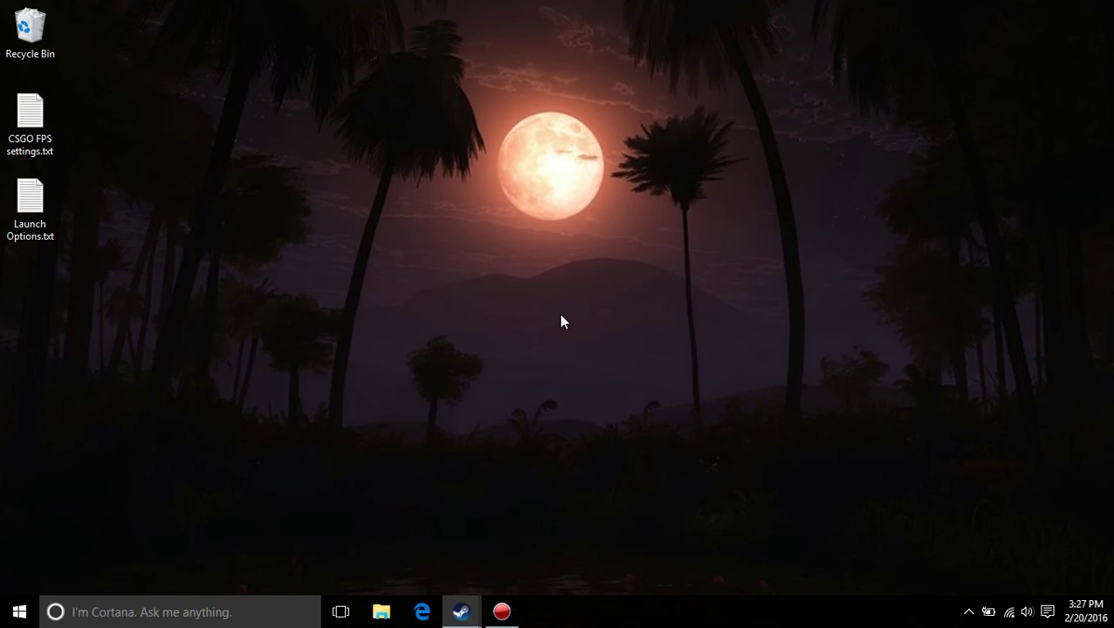
left_click(52, 203)
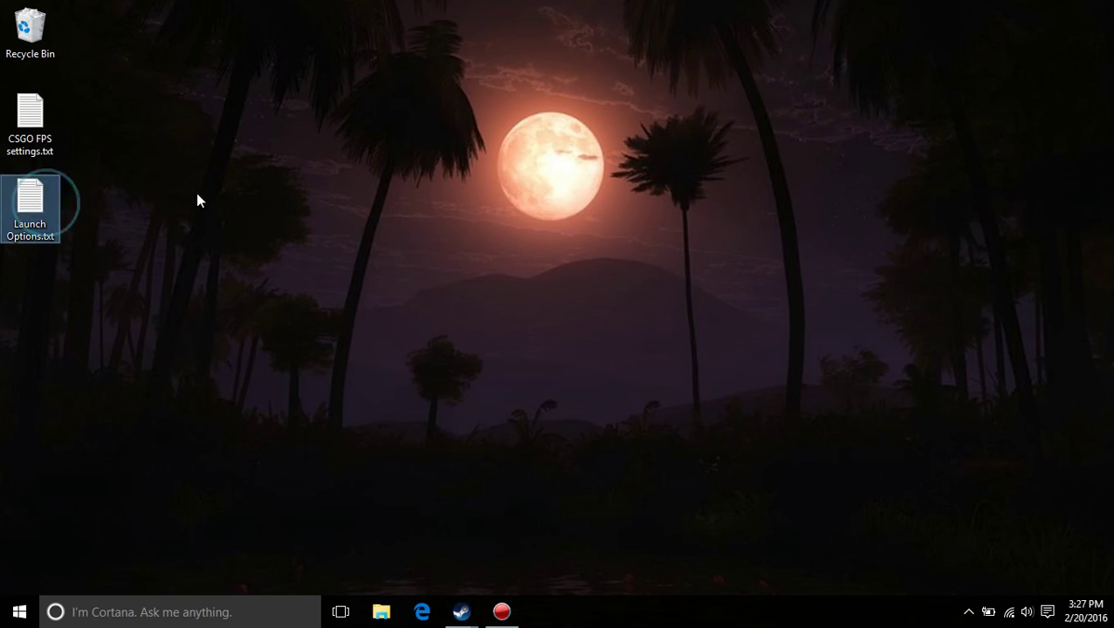